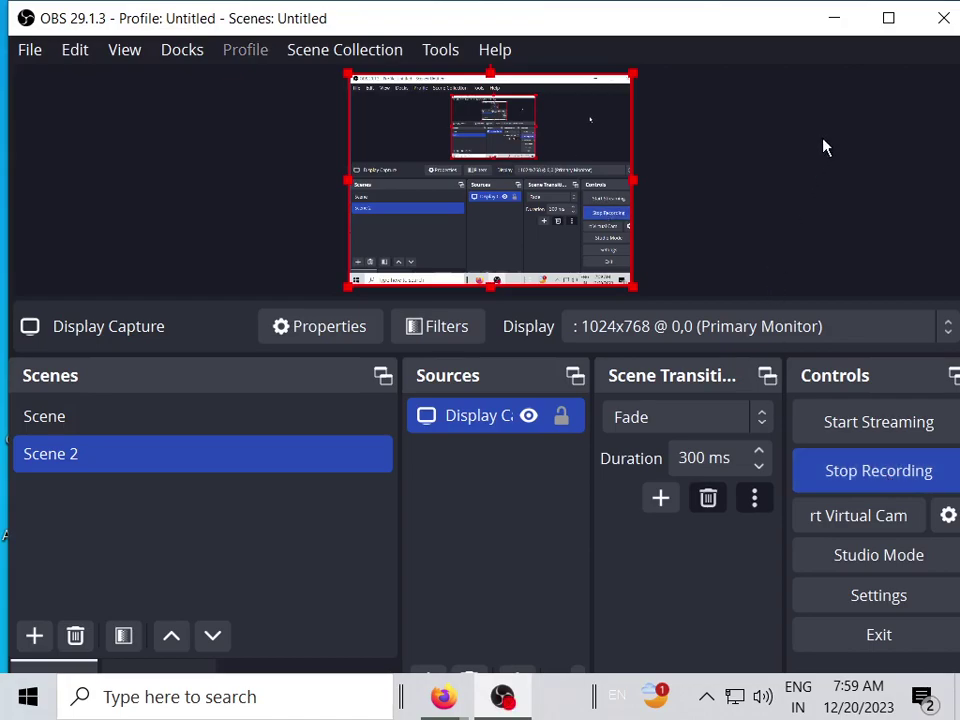
Minimize the recording software and refresh the Windows desktop twice
left_click(838, 19)
right_click(615, 128)
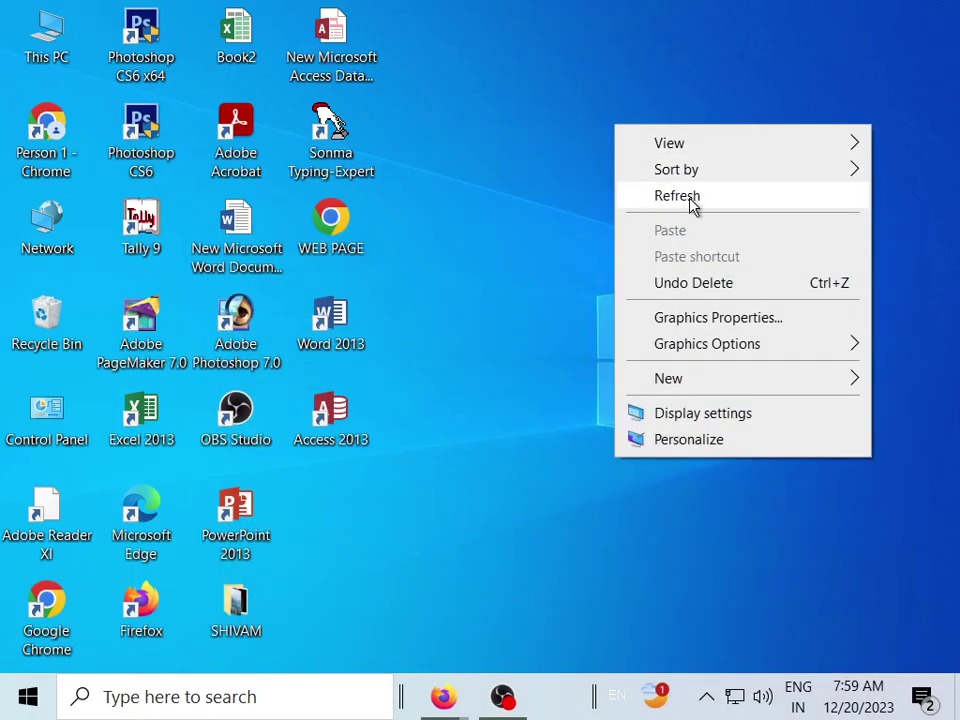
left_click(690, 197)
right_click(656, 189)
left_click(716, 257)
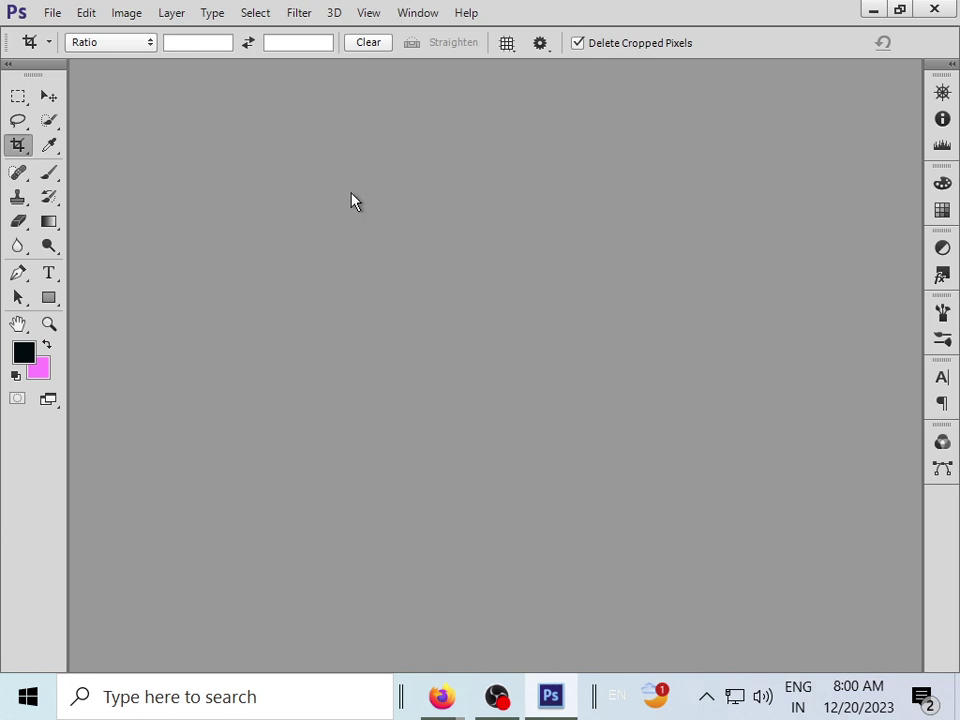
left_click(50, 16)
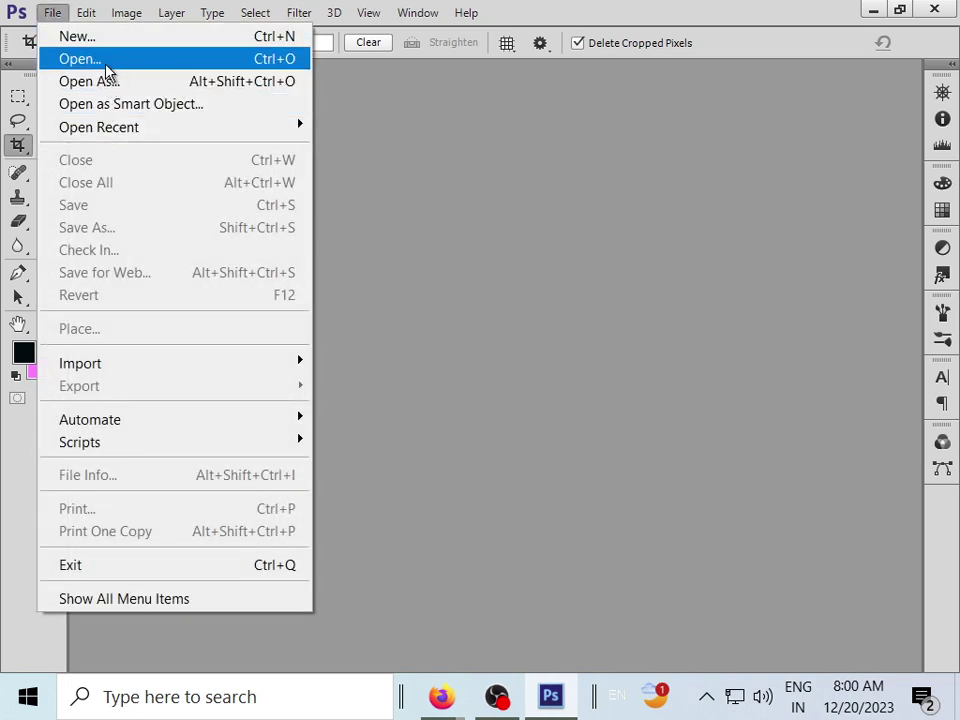
left_click(509, 223)
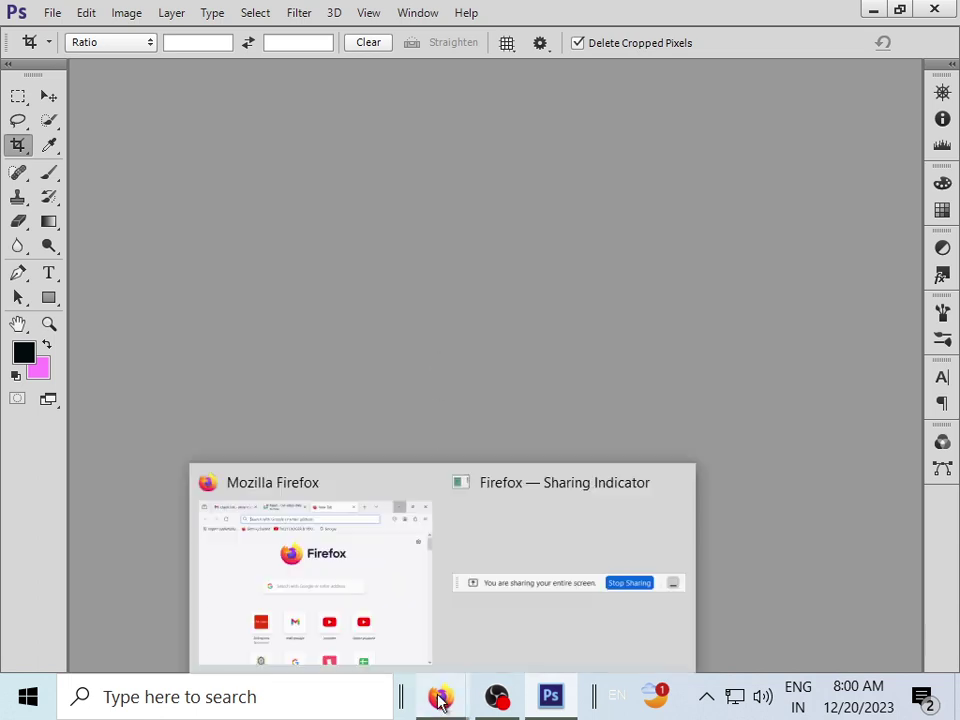
In Firefox, search Google for 'passport size photo' and show the image results
left_click(379, 591)
left_click(493, 365)
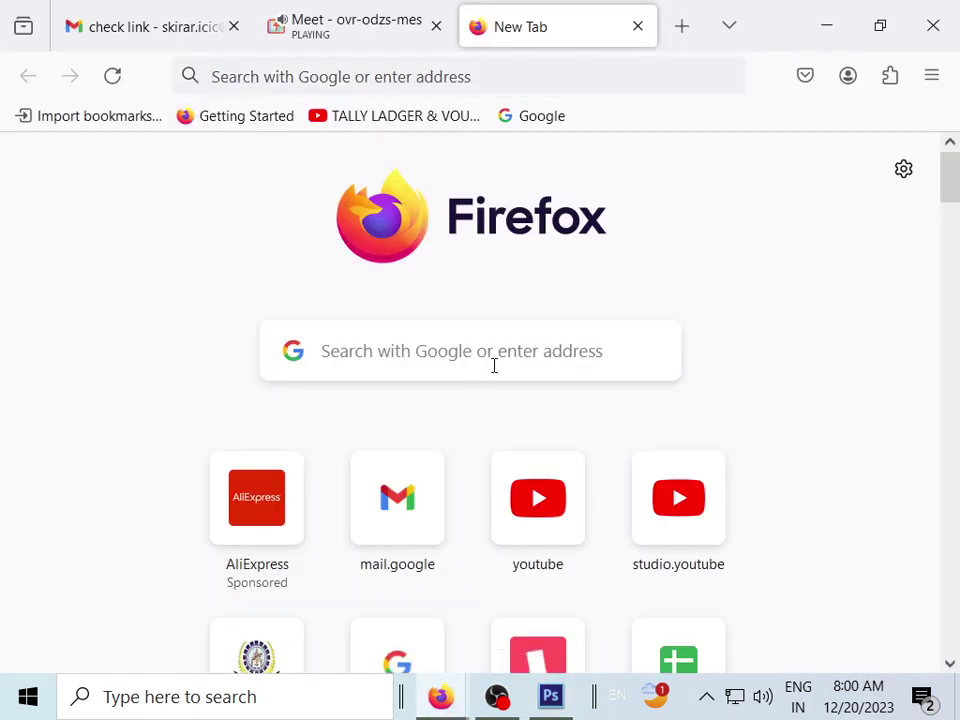
type("PA")
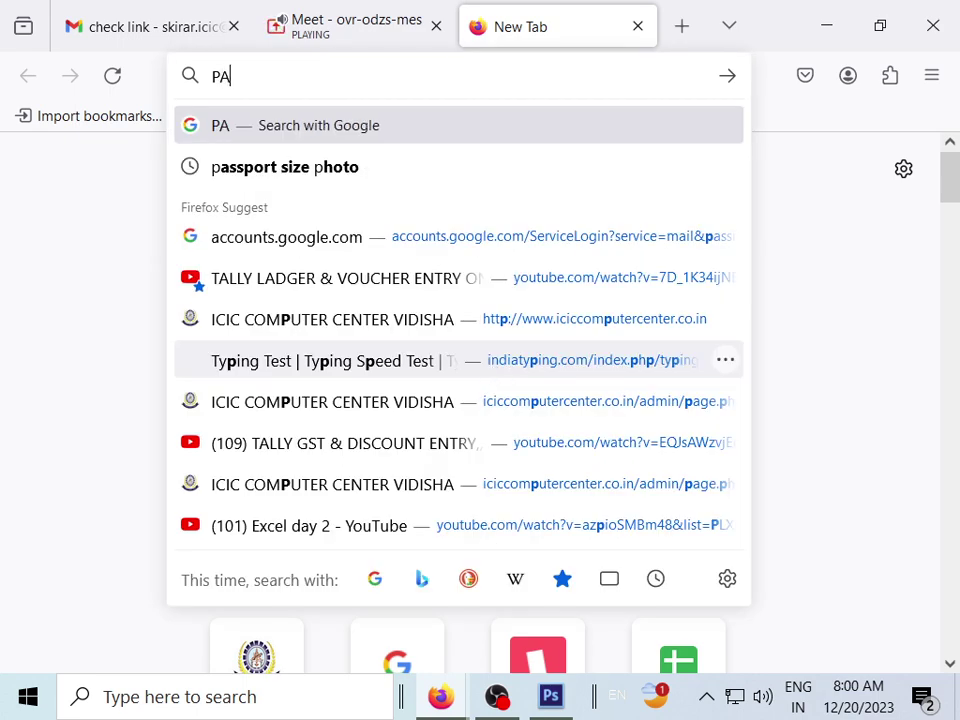
type("SS")
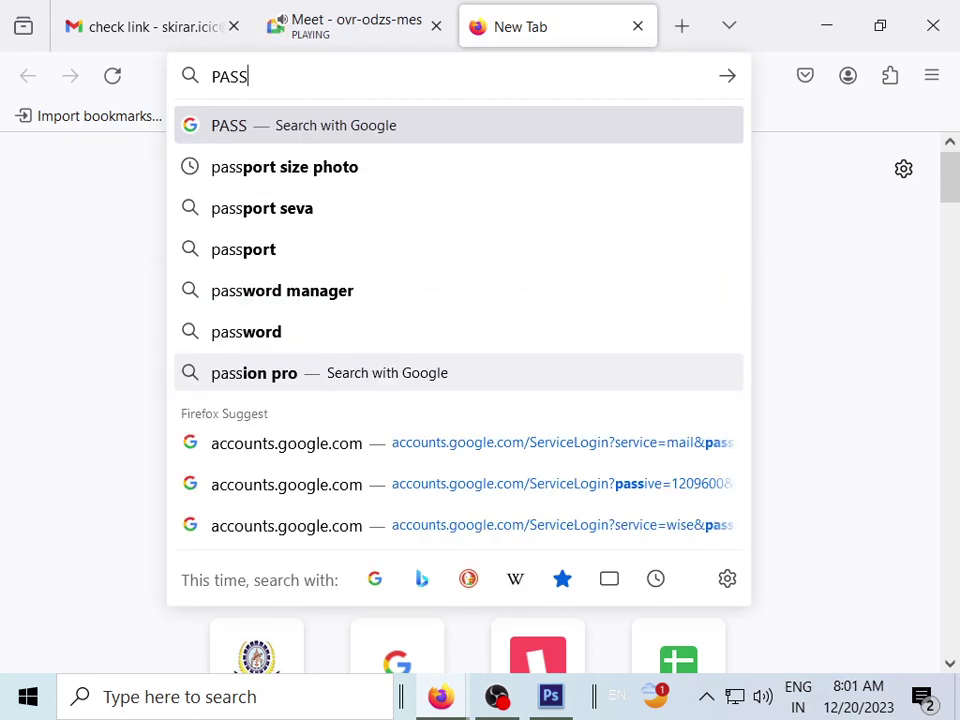
left_click(335, 184)
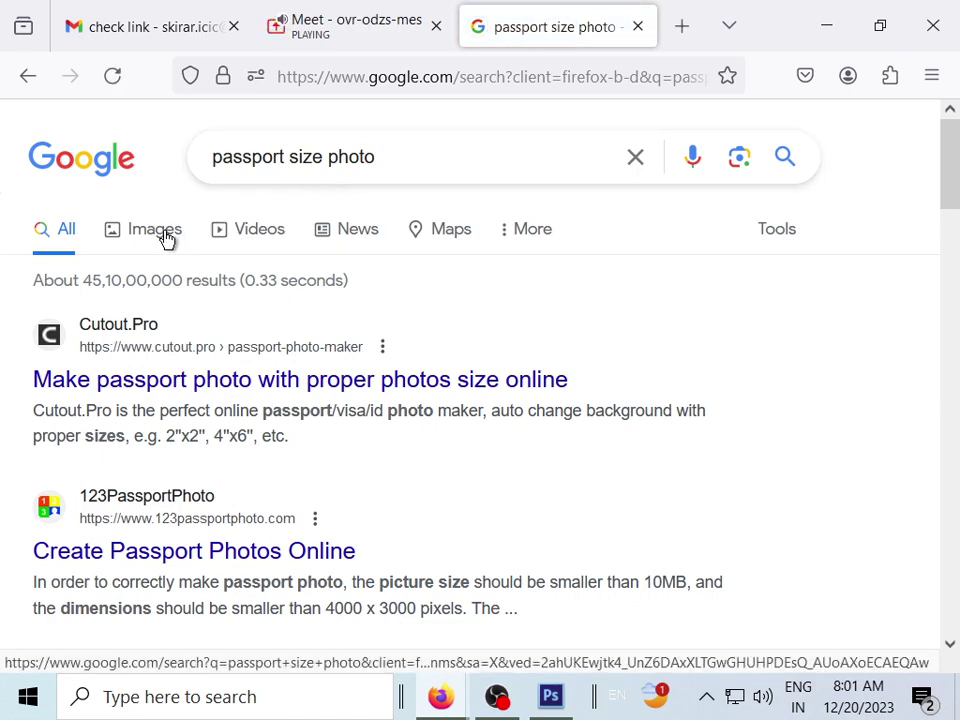
left_click(155, 232)
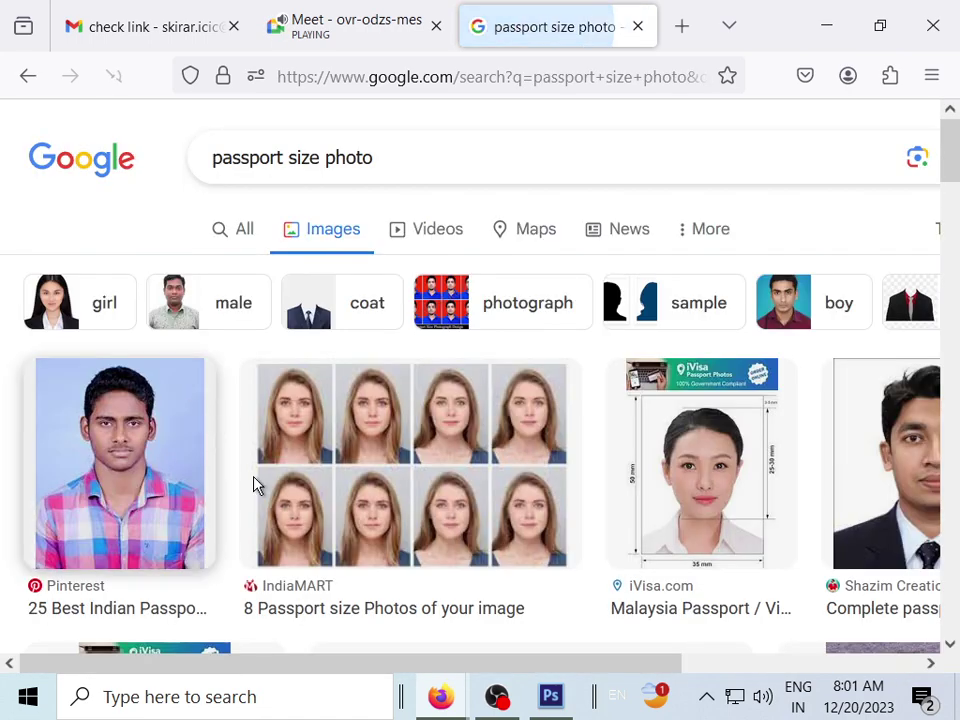
Find the iStock portrait of the woman in a dark jacket and copy the image
scroll(548, 500, "down", 1)
scroll(553, 480, "down", 6)
scroll(557, 480, "down", 3)
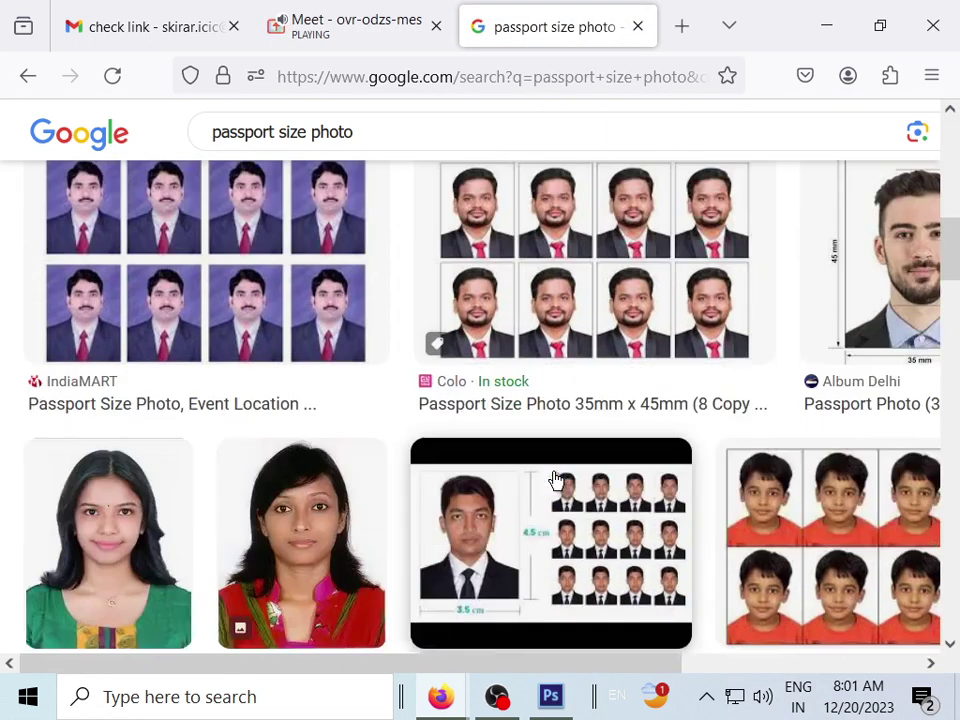
scroll(555, 480, "down", 2)
scroll(555, 480, "down", 5)
scroll(555, 476, "down", 2)
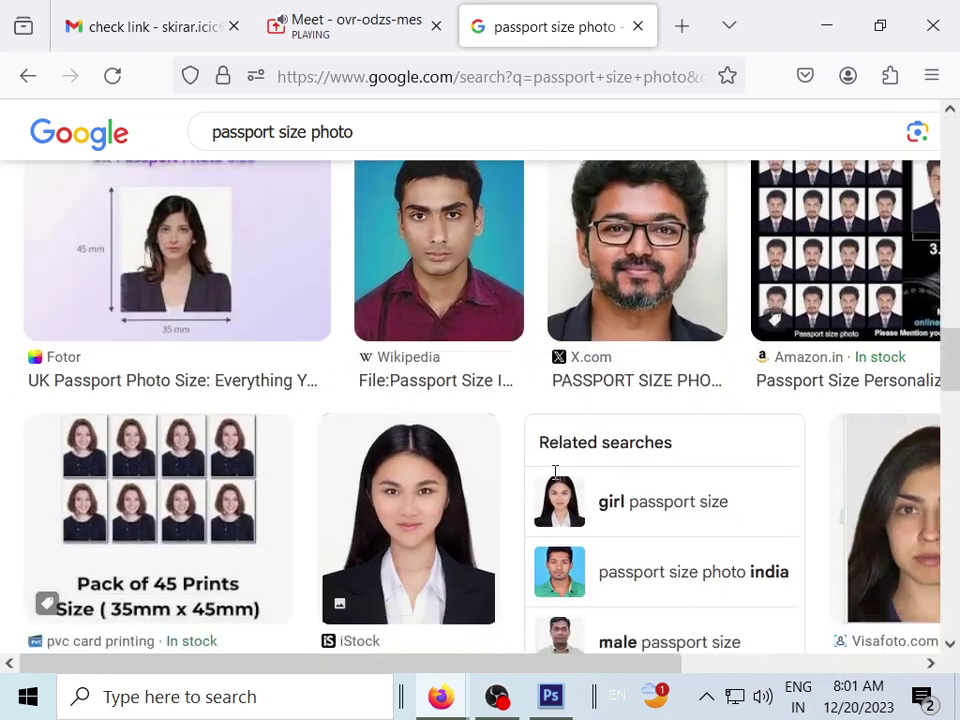
scroll(555, 476, "down", 2)
scroll(500, 455, "down", 4)
scroll(545, 420, "down", 2)
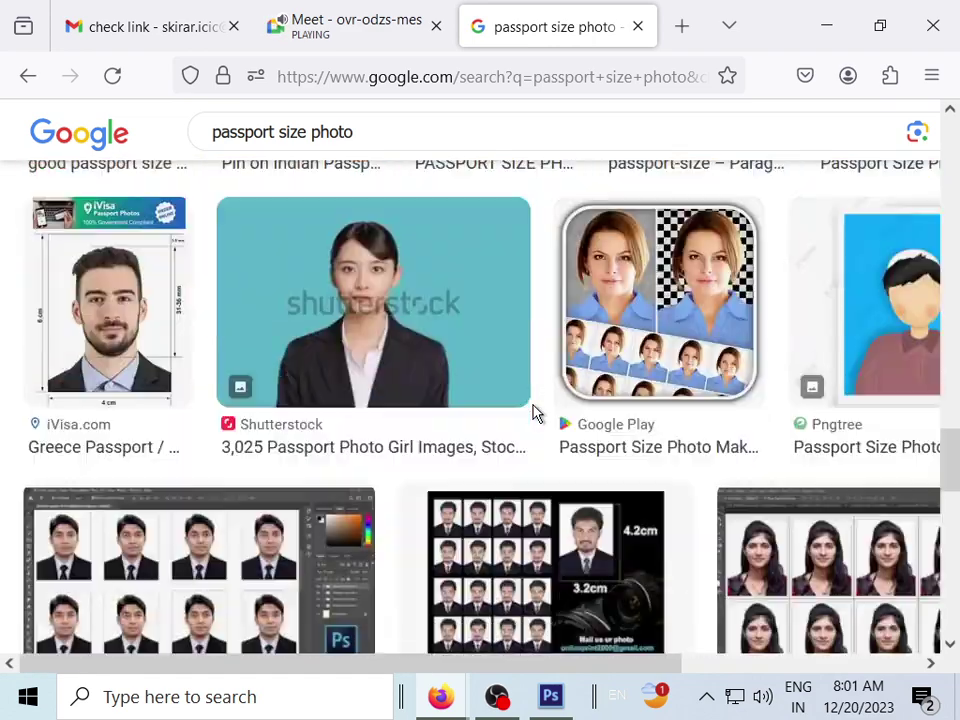
scroll(533, 412, "down", 2)
scroll(533, 412, "down", 1)
scroll(533, 412, "down", 3)
scroll(535, 414, "down", 3)
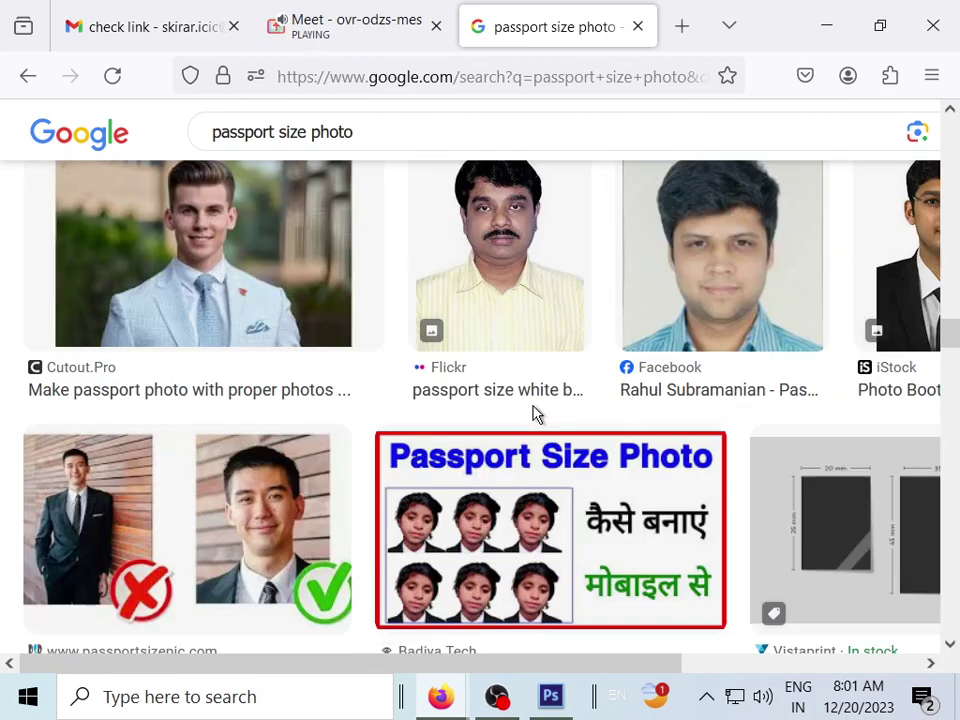
scroll(535, 414, "up", 5)
scroll(535, 414, "up", 5)
scroll(535, 414, "up", 3)
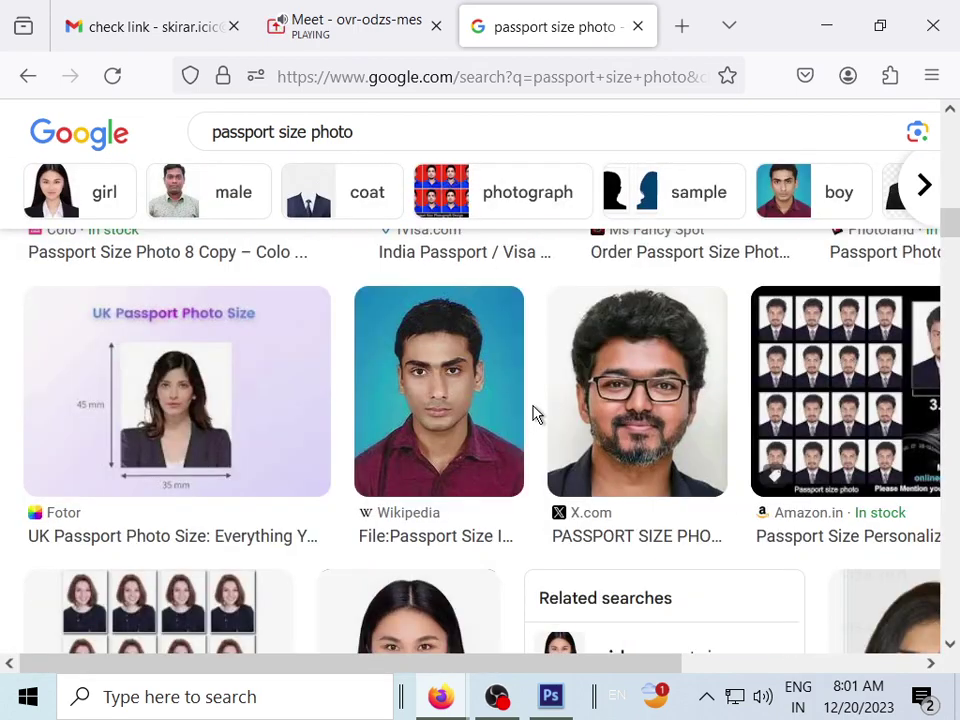
scroll(533, 412, "down", 2)
scroll(533, 413, "down", 2)
scroll(520, 420, "down", 1)
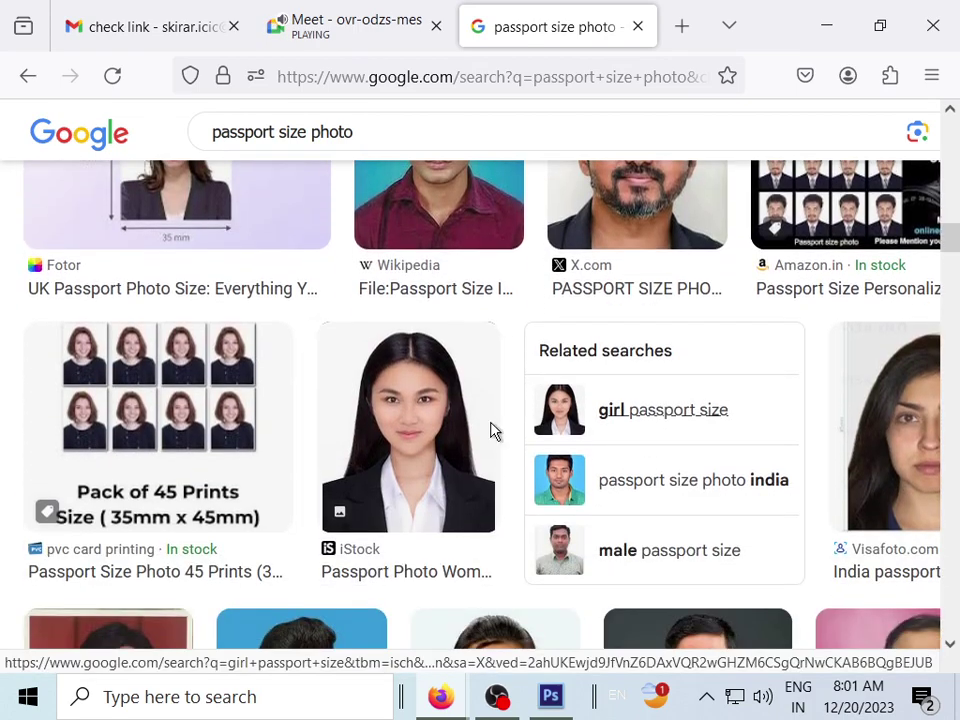
right_click(421, 410)
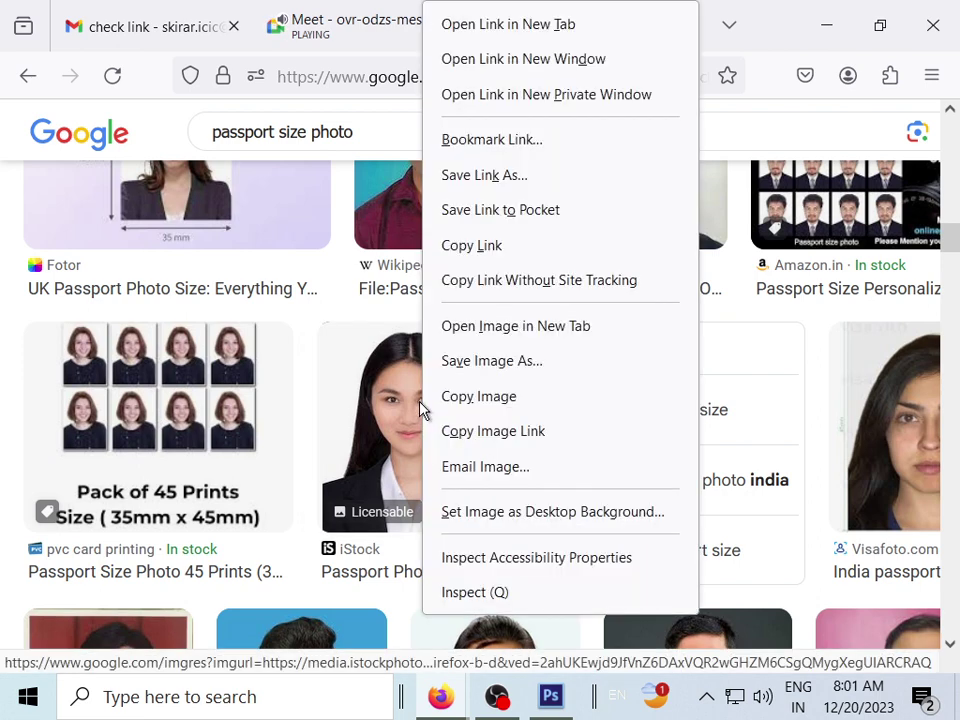
left_click(510, 397)
Create a clipboard-sized 202×249 px document in Photoshop and paste the portrait into it
left_click(549, 697)
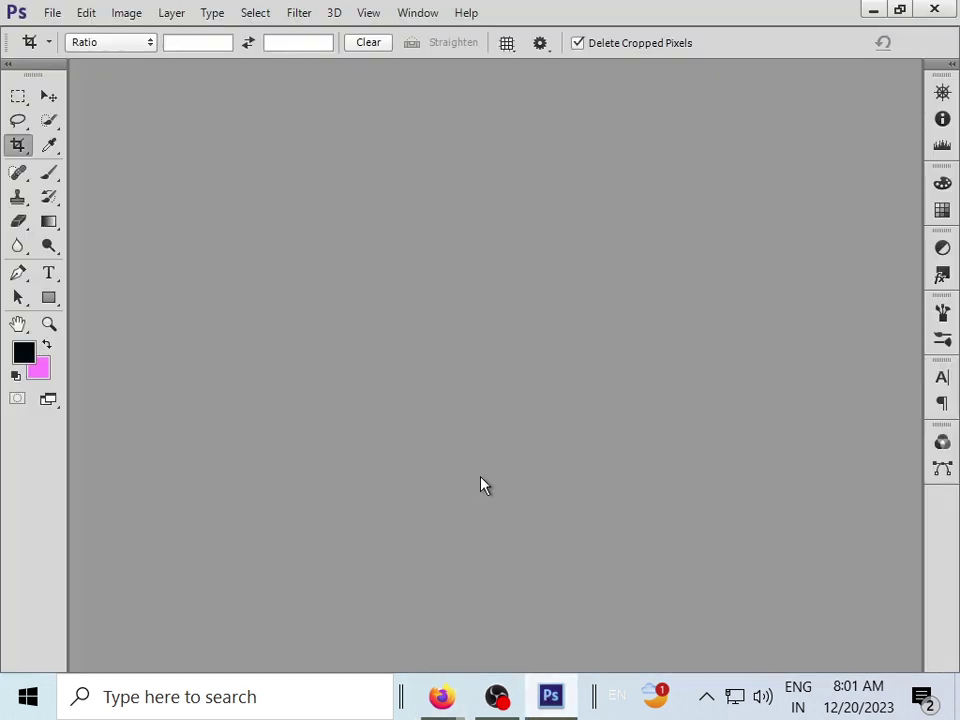
key("ctrl+n")
key("Return")
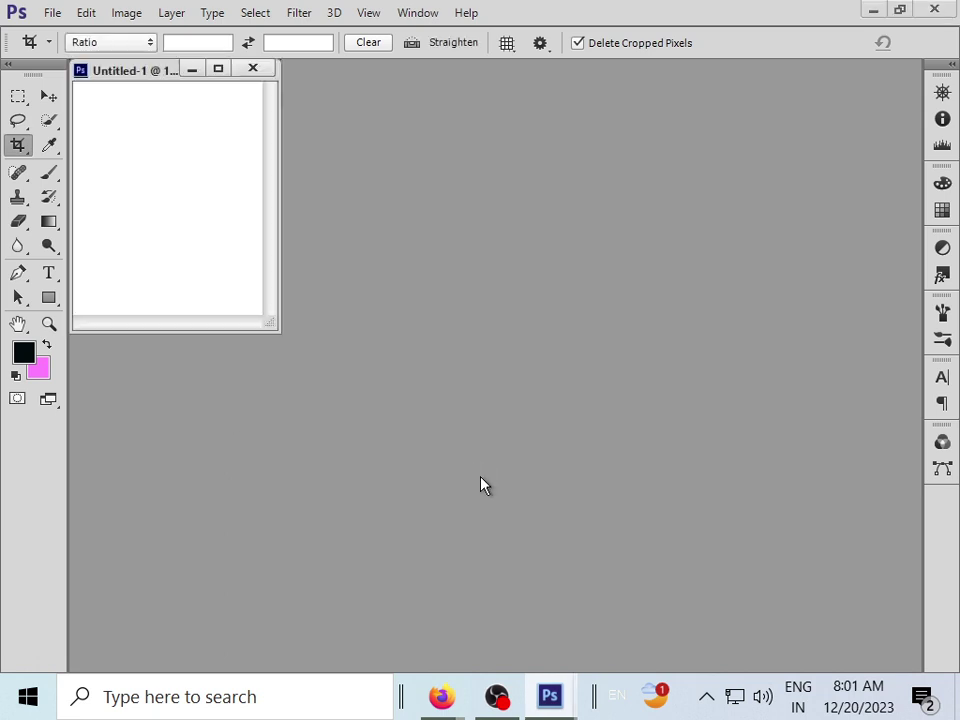
key("ctrl+v")
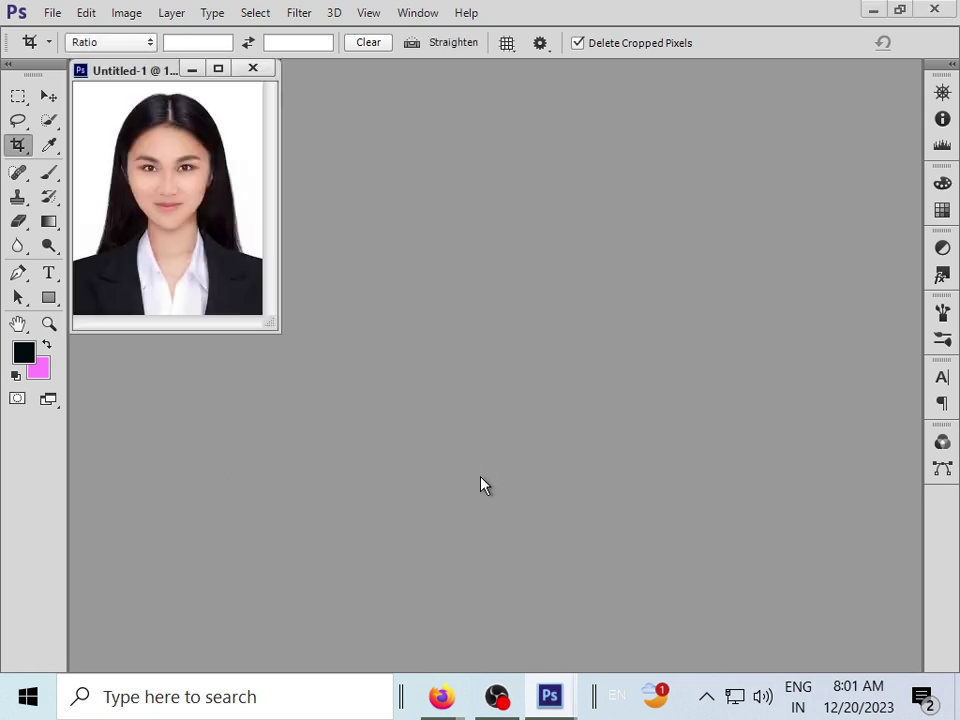
left_click(100, 109)
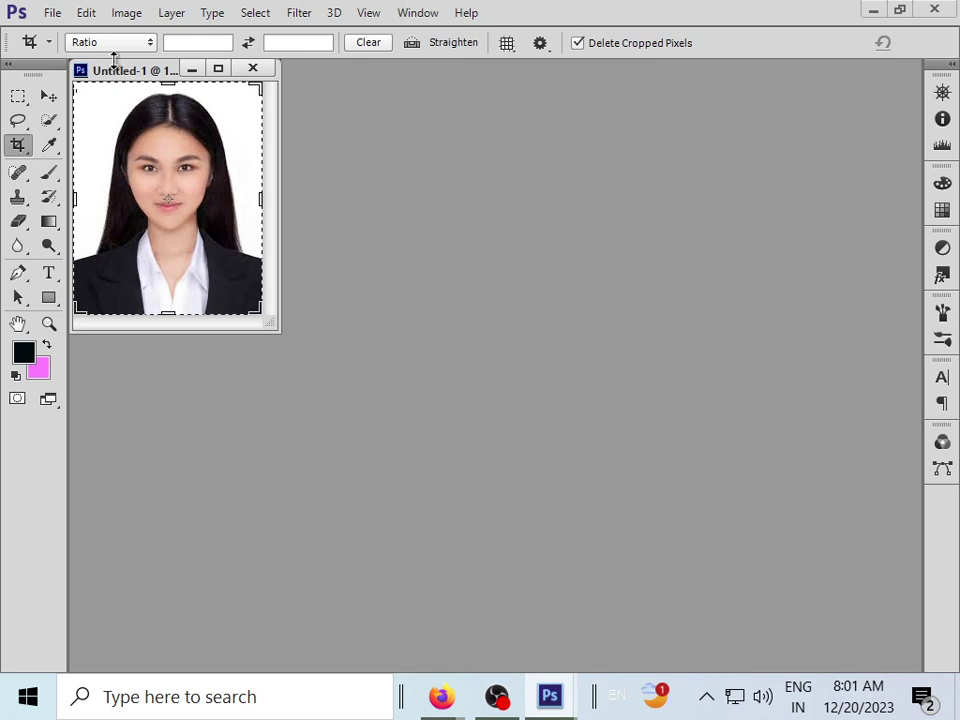
left_click_drag(115, 72, 302, 108)
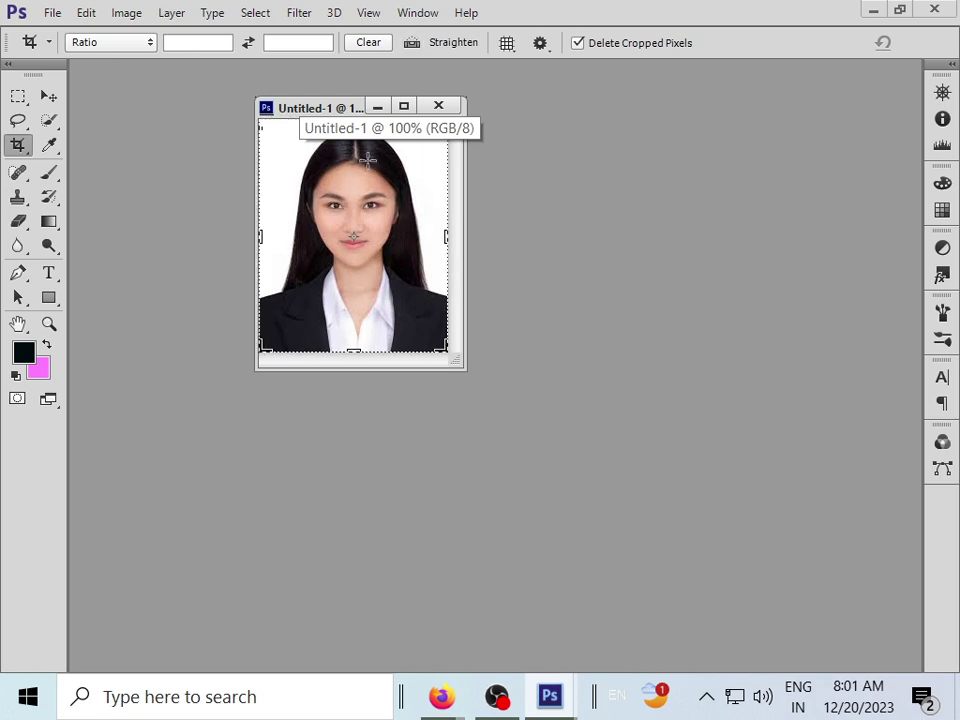
Stroke the photo with a 10 px near-black (01090d) border
left_click(90, 12)
left_click(203, 371)
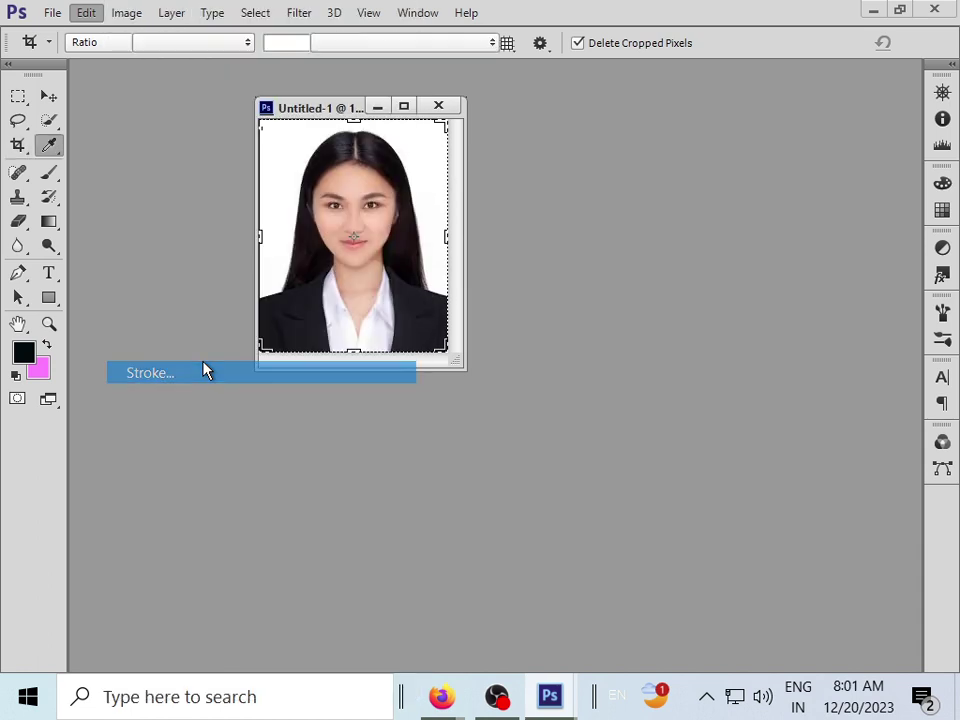
left_click_drag(527, 141, 645, 131)
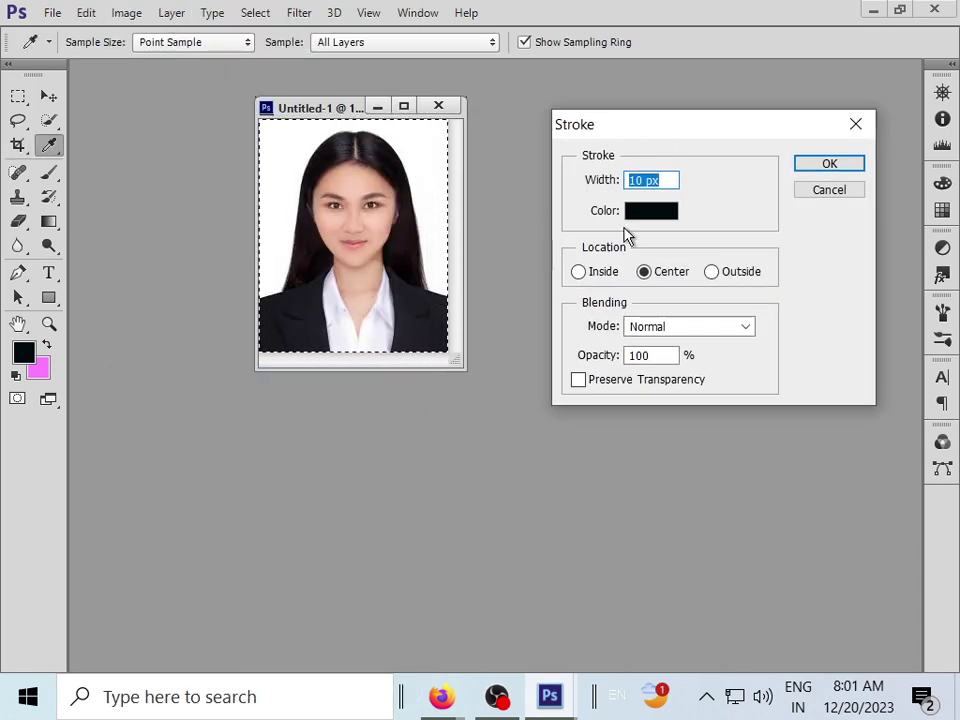
left_click(665, 181)
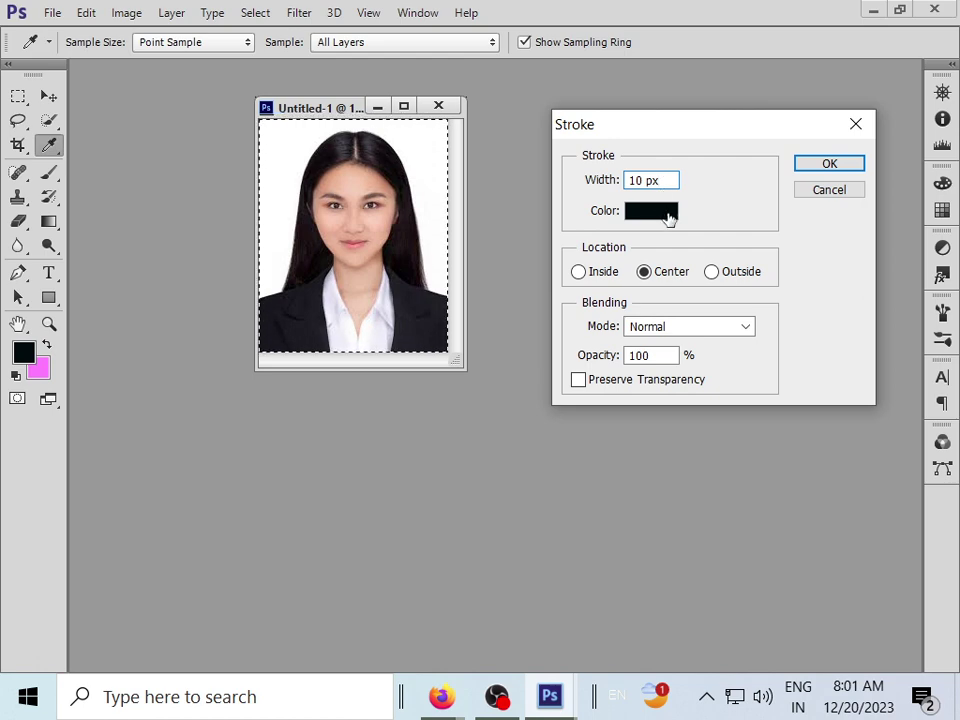
key("ctrl+a")
left_click(667, 221)
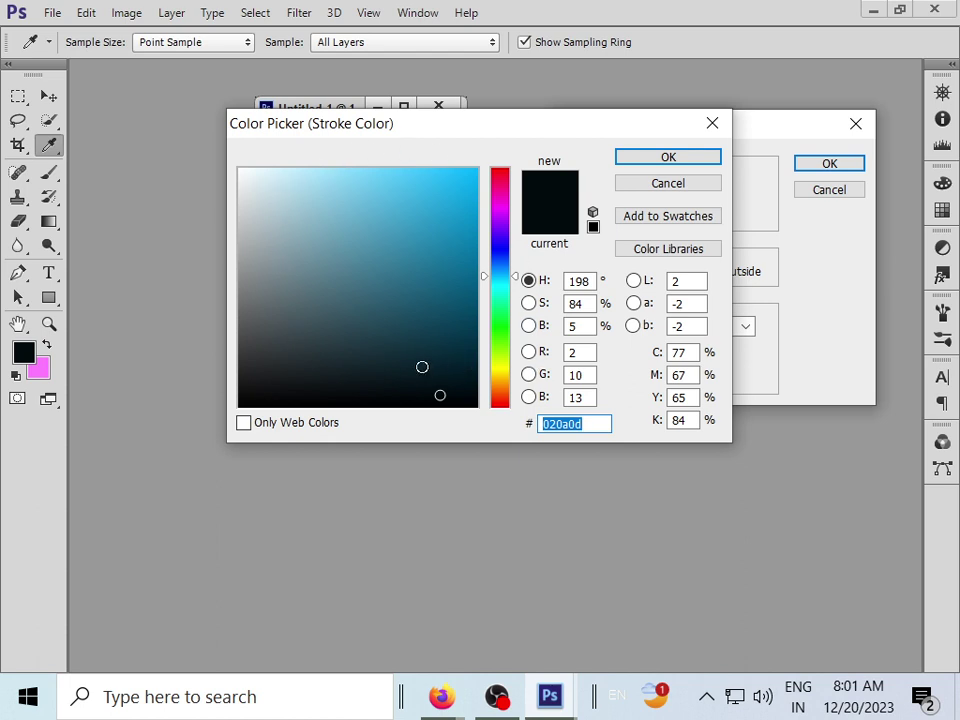
left_click(399, 386)
left_click(467, 394)
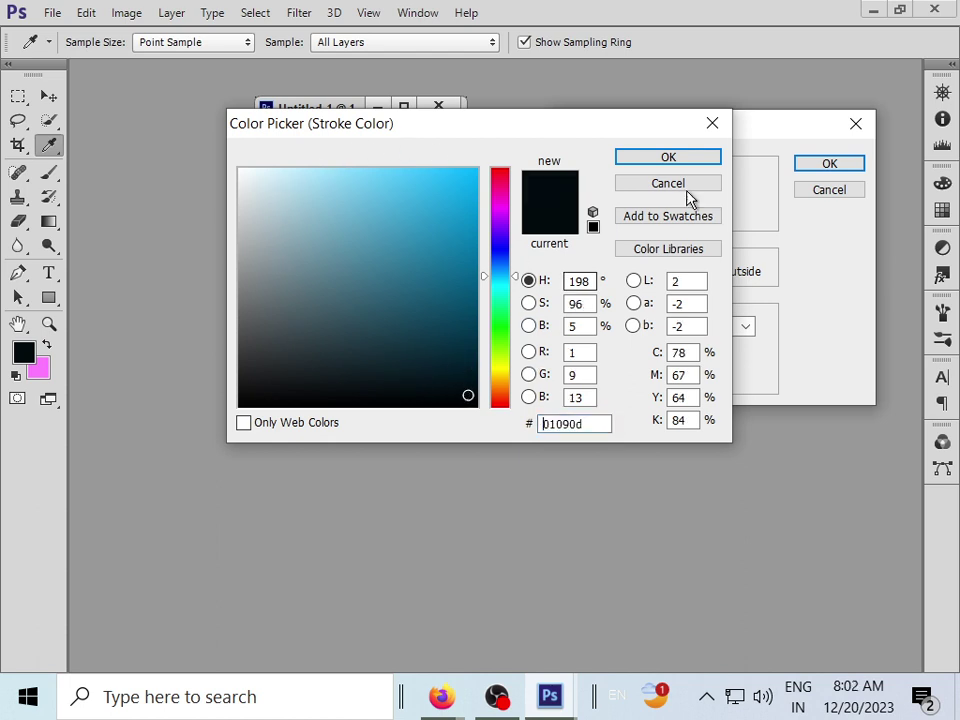
left_click(700, 158)
left_click(821, 166)
key("c")
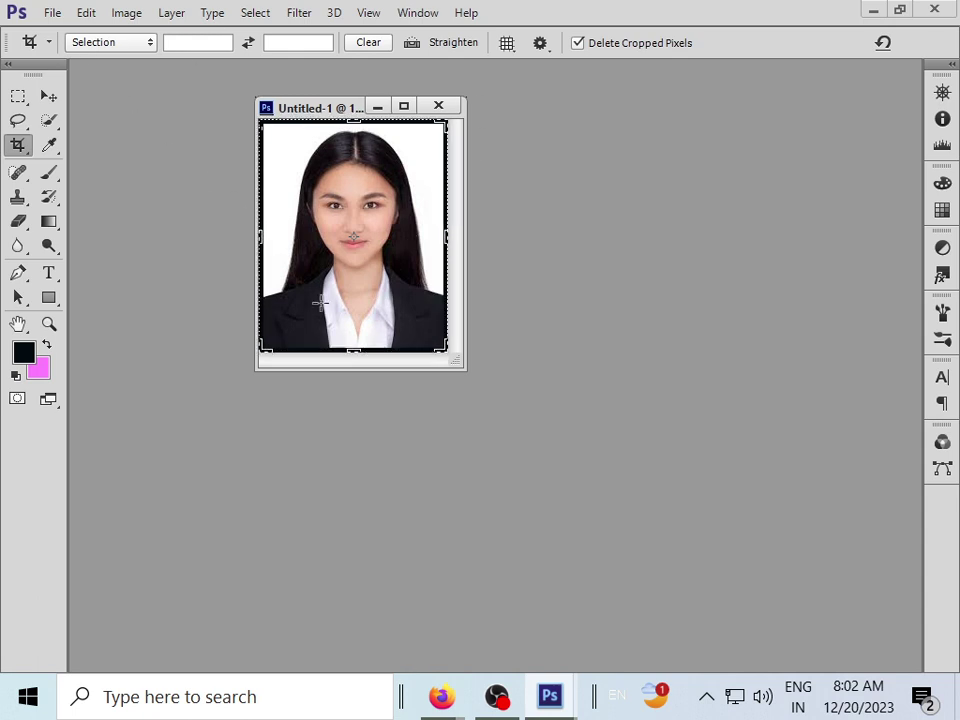
Add a 5 px light-coloured stroke along the photo's edge
left_click(86, 13)
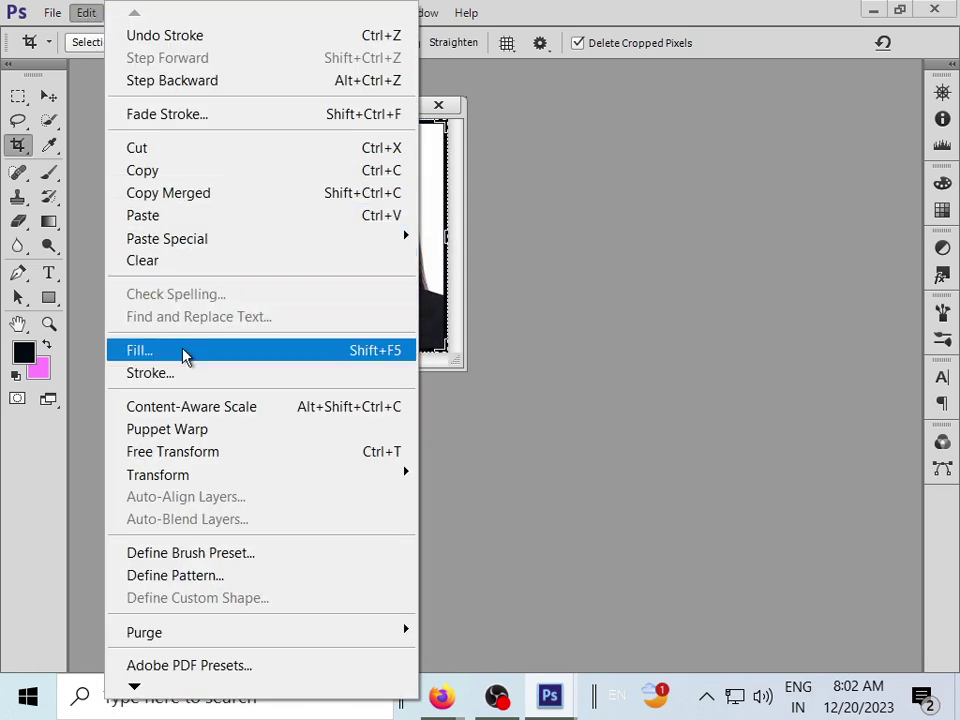
left_click(193, 373)
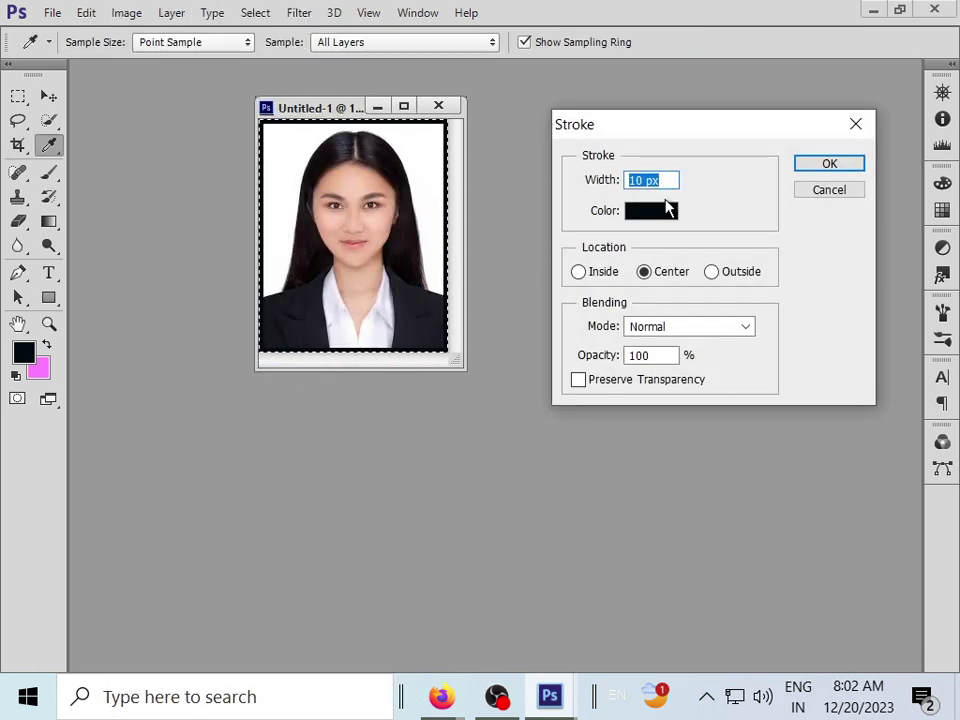
type("5")
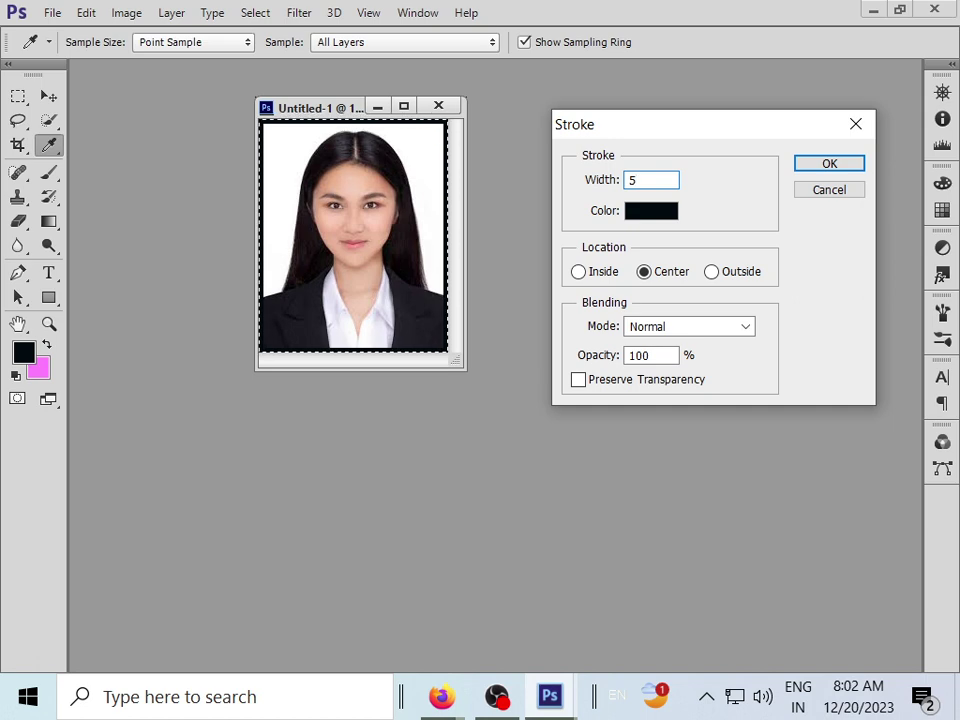
left_click(668, 213)
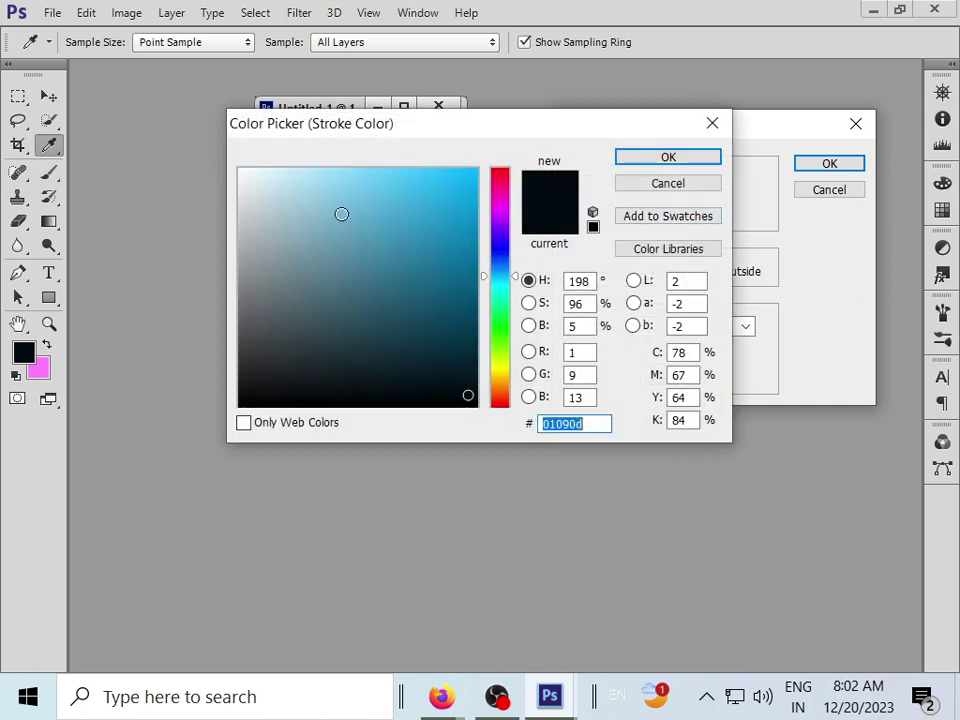
left_click(240, 179)
left_click(688, 160)
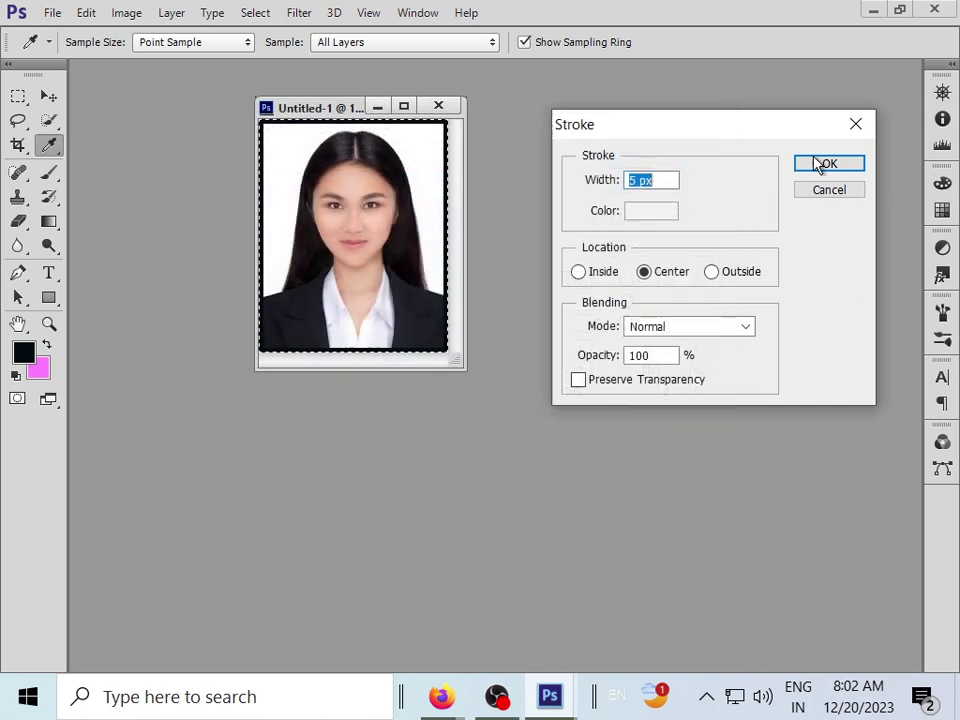
left_click(823, 162)
key("c")
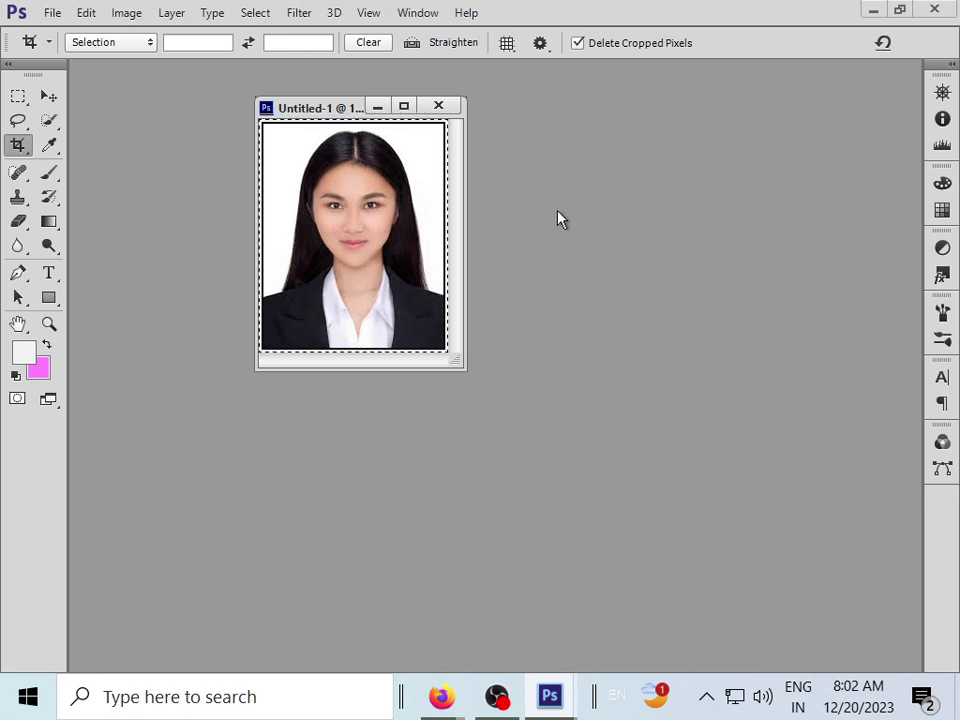
Draw a white-filled 196 × 45 px rectangle across the bottom of the photo
left_click(452, 189)
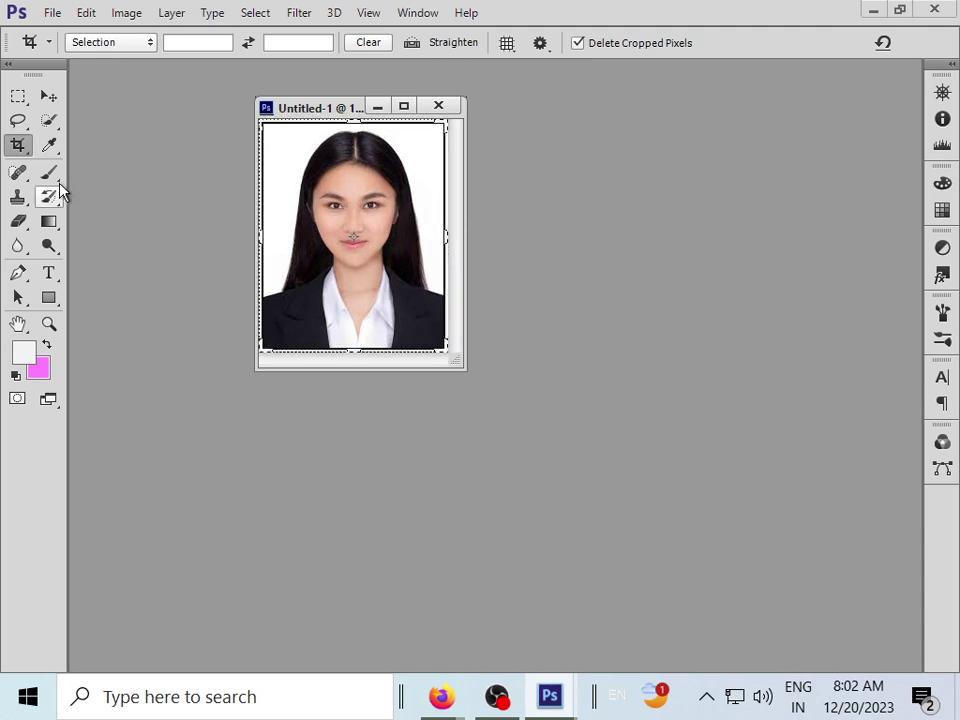
left_click(49, 298)
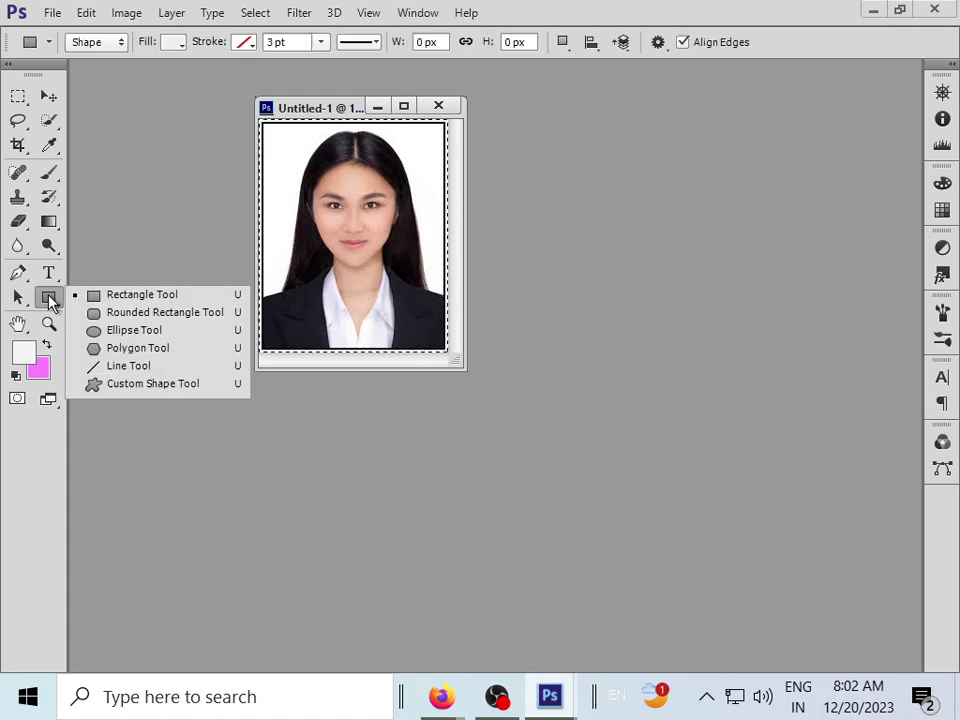
left_click(101, 296)
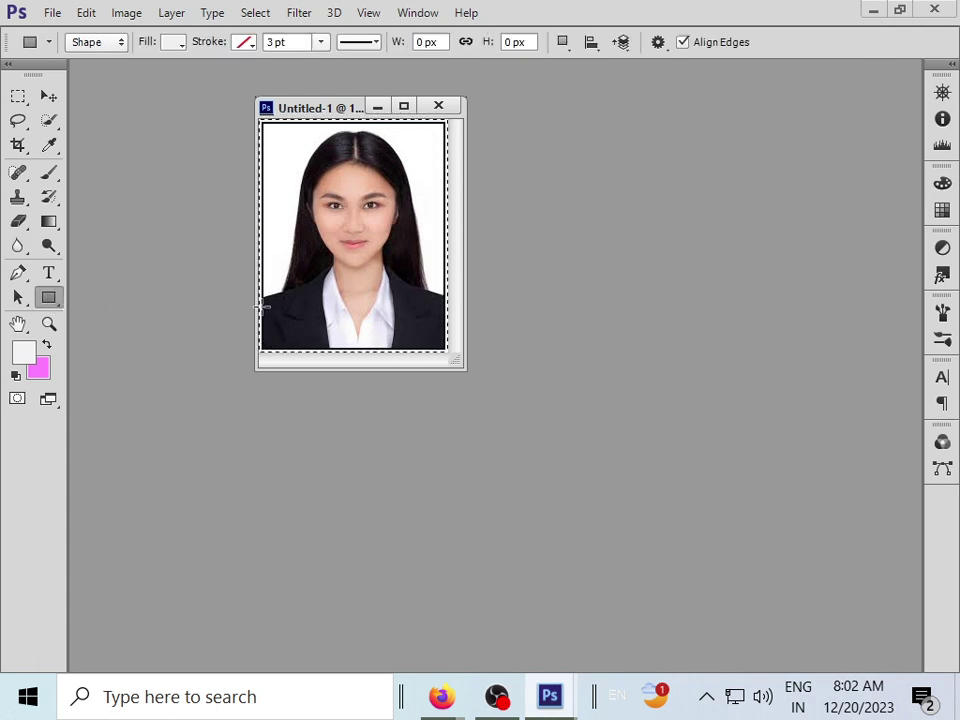
left_click_drag(262, 307, 443, 342)
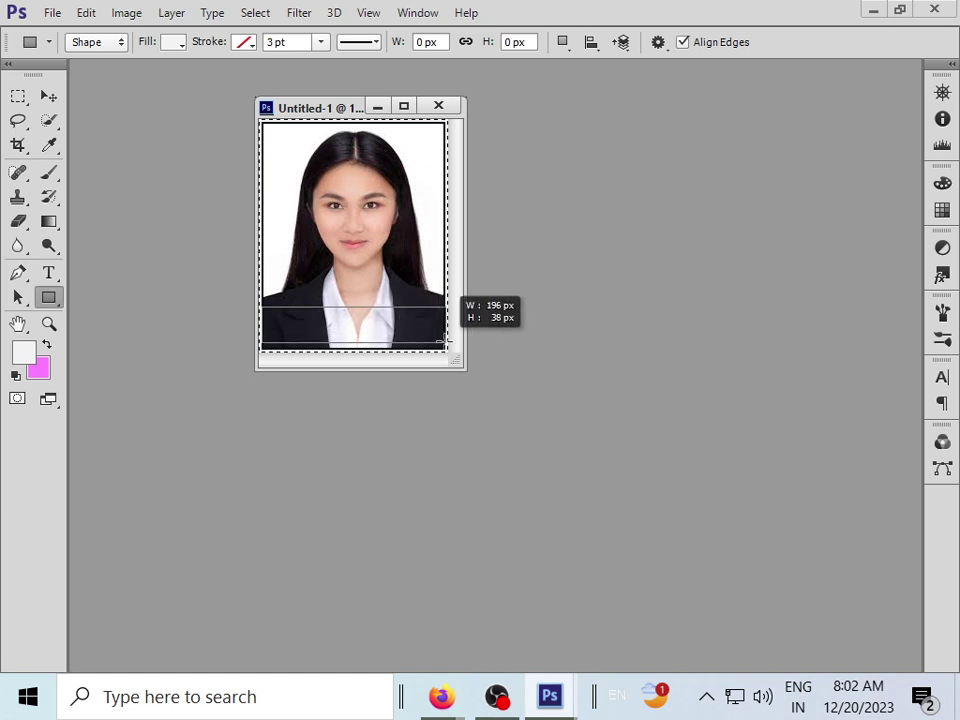
left_click_drag(443, 342, 444, 348)
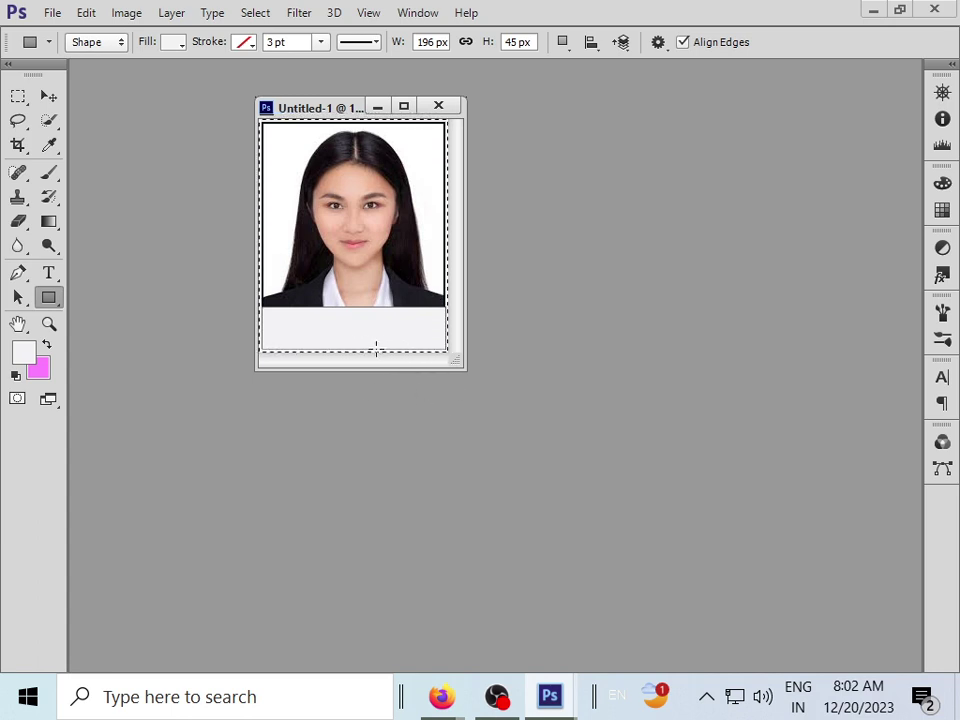
left_click(176, 43)
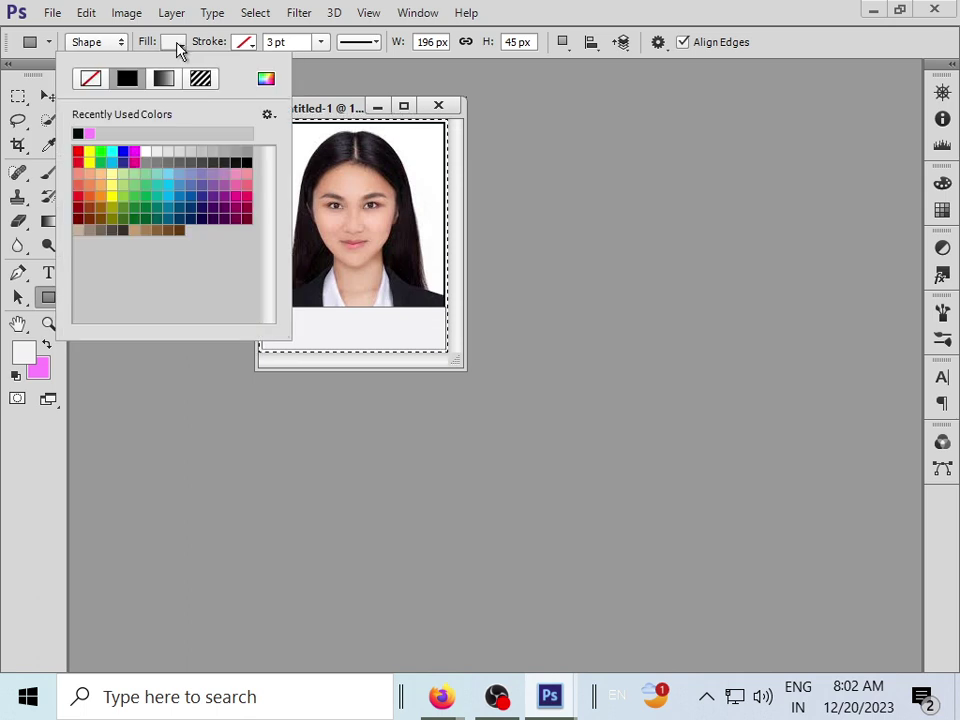
left_click(213, 196)
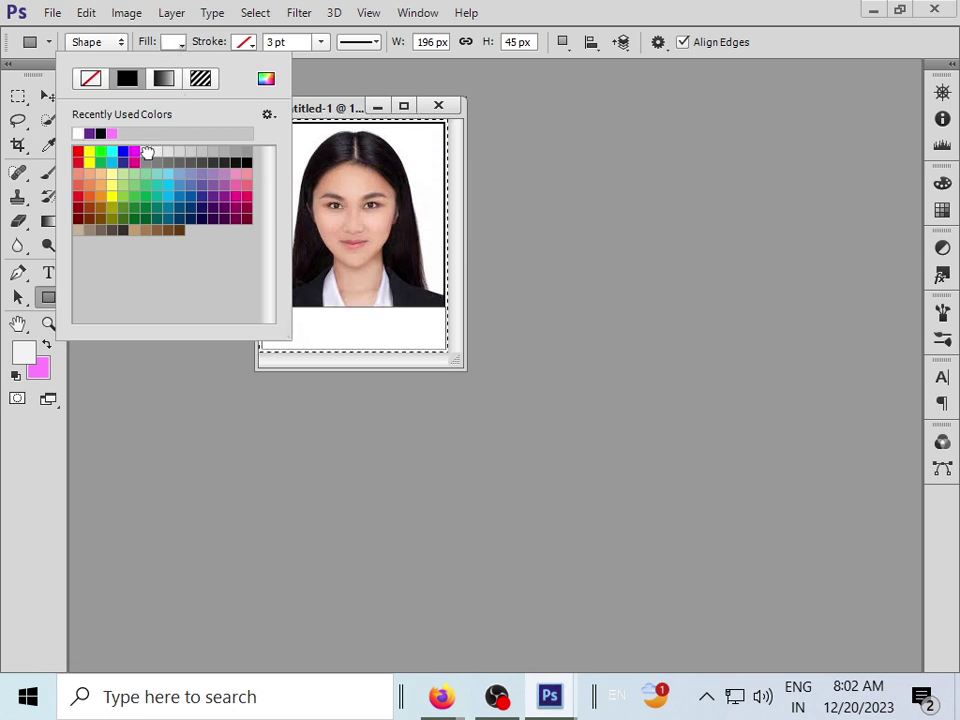
left_click(166, 368)
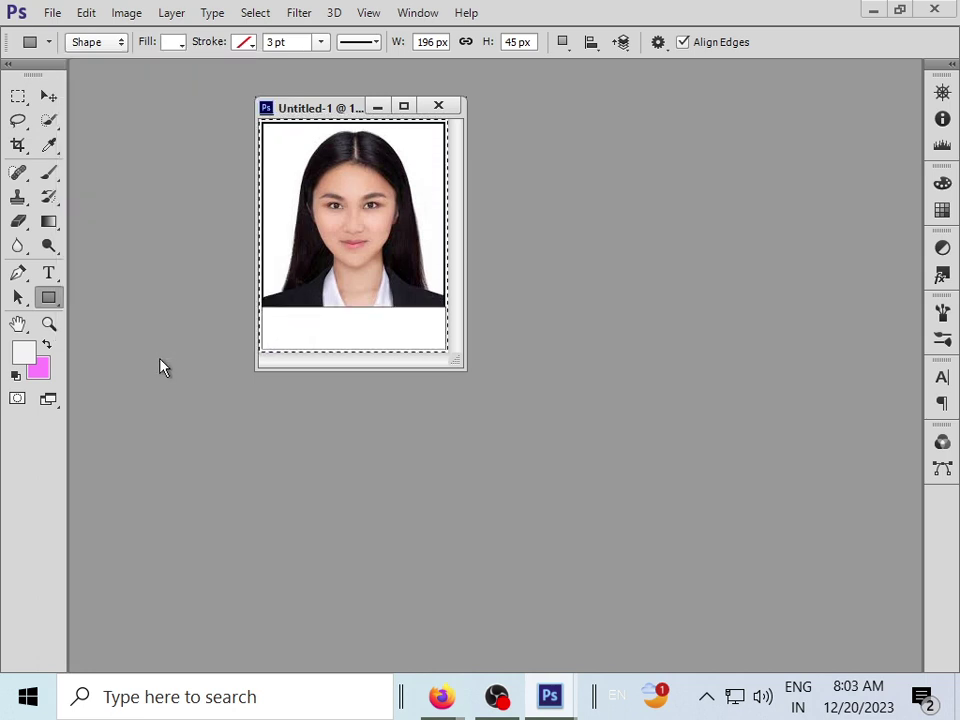
Start an empty horizontal text box in the white strip with near-black 030708 text colour
left_click(50, 279)
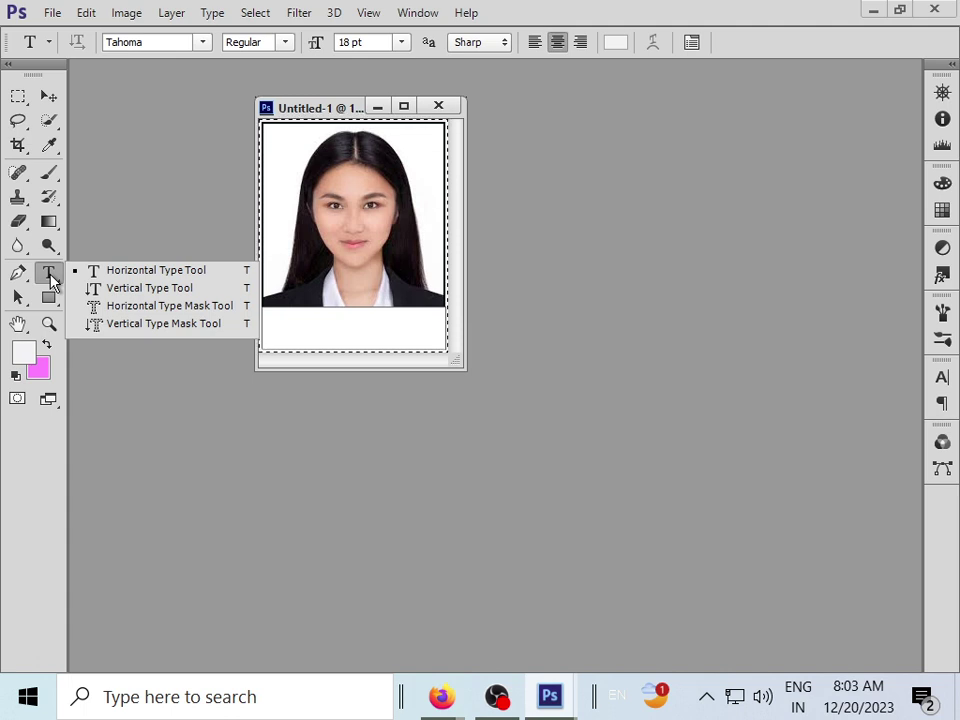
left_click(147, 277)
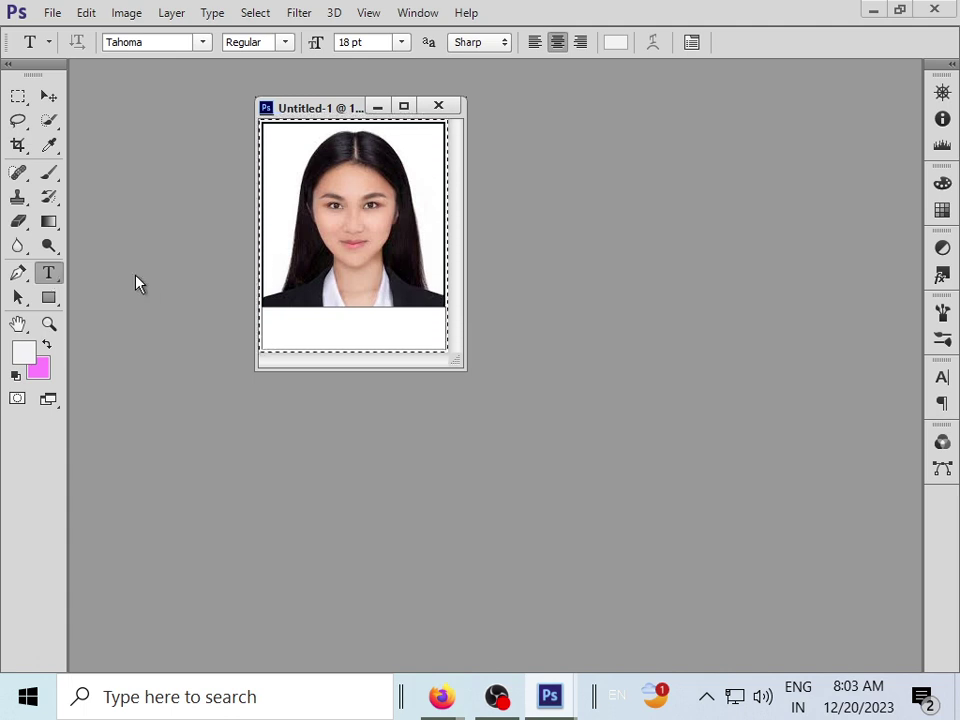
left_click(268, 316)
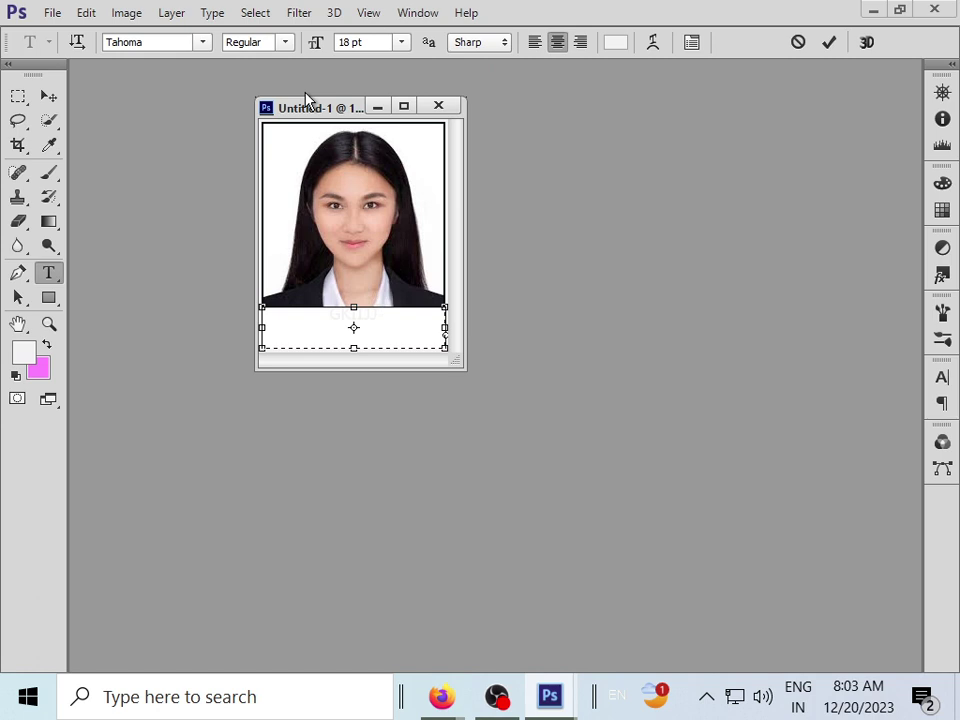
key("BackSpace")
key("BackSpace")
key("BackSpace")
key("BackSpace")
left_click(615, 44)
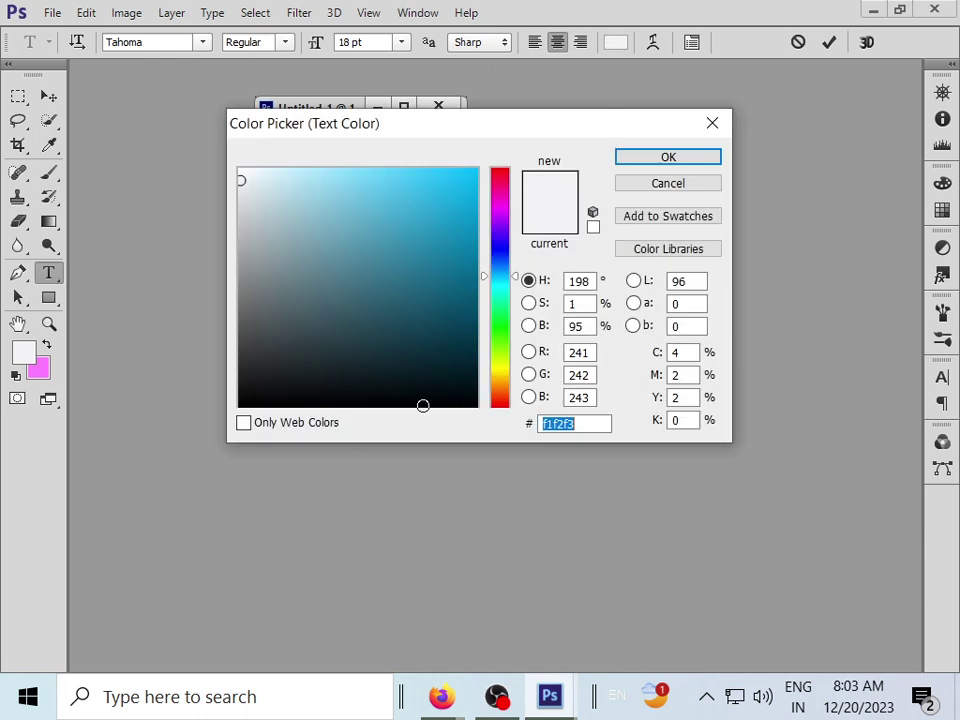
left_click(436, 395)
left_click(376, 400)
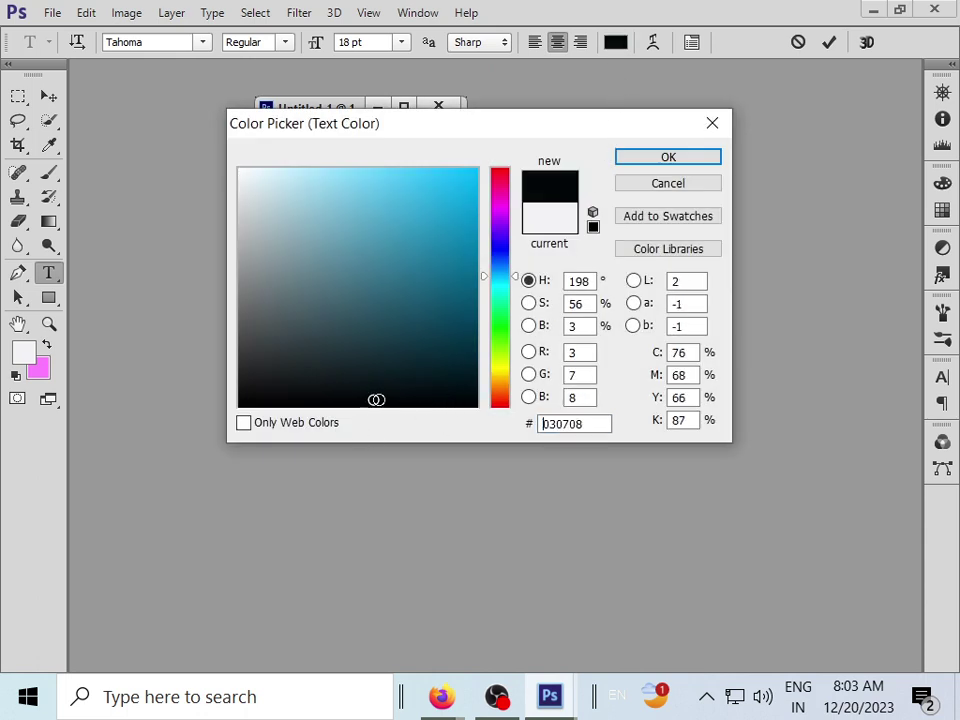
left_click(639, 162)
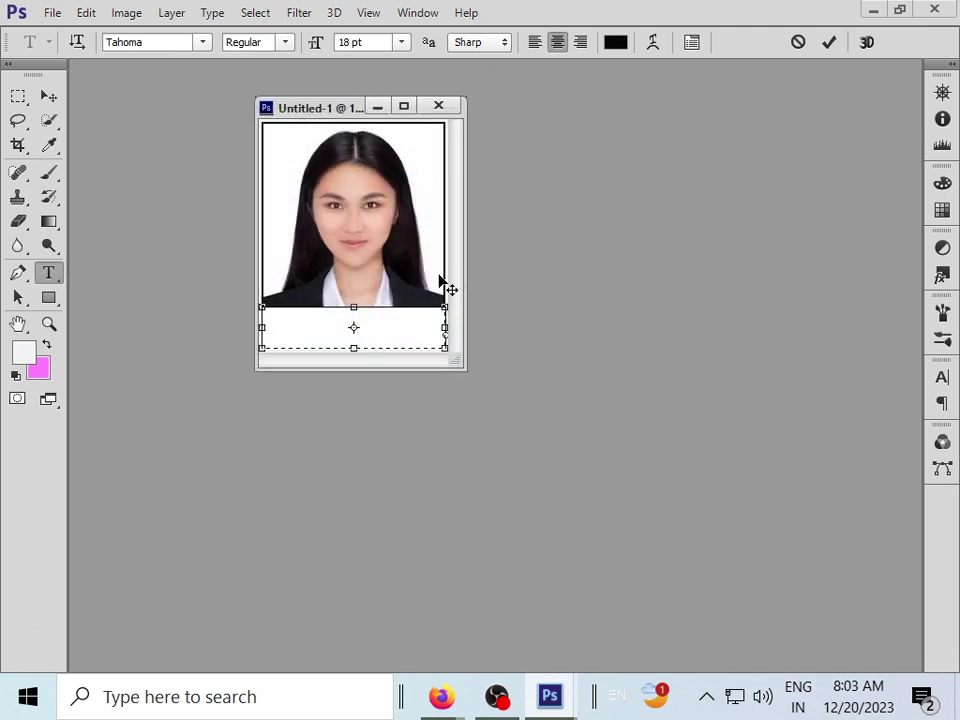
Type 'NAME-' with the person's name, then 'DATE- 20/12/2023' on a second line
type("JHG")
key("BackSpace")
key("BackSpace")
key("BackSpace")
type("N")
type("AME-")
type(" SH")
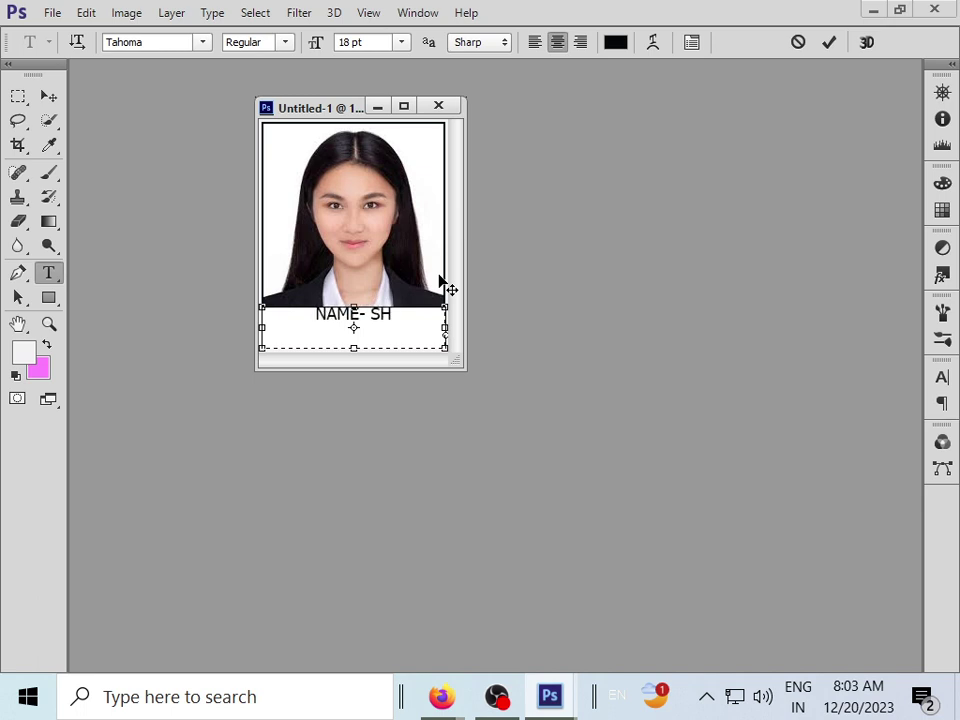
type("IV")
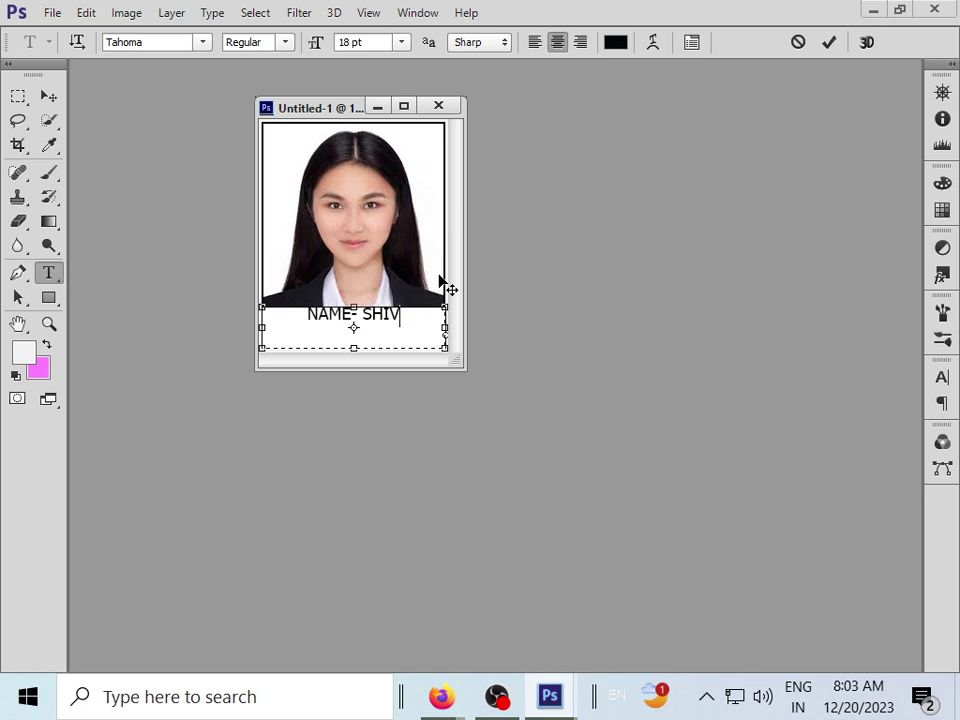
type("ANISA")
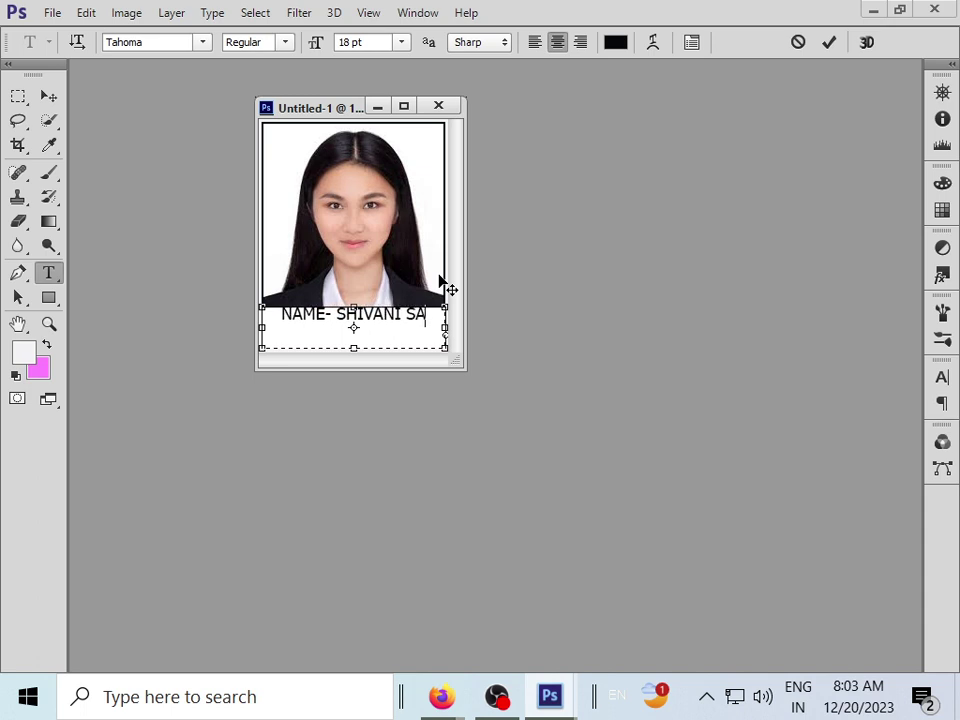
type("G")
key("BackSpace")
type("HU")
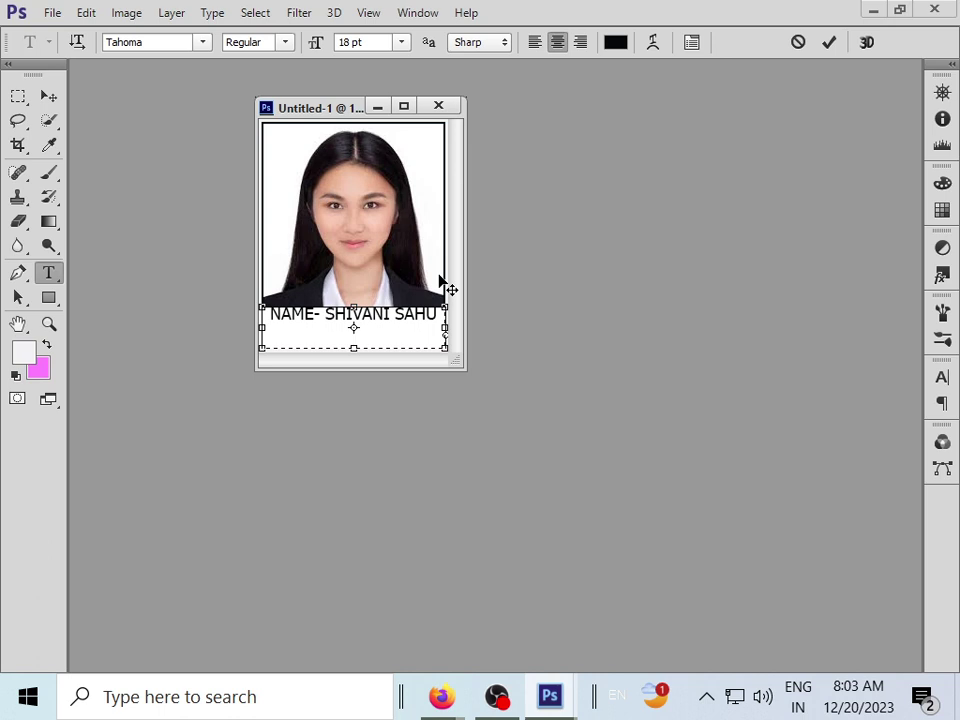
key("Return")
type("DATE")
type("- ")
type("1")
key("BackSpace")
type("20/12/")
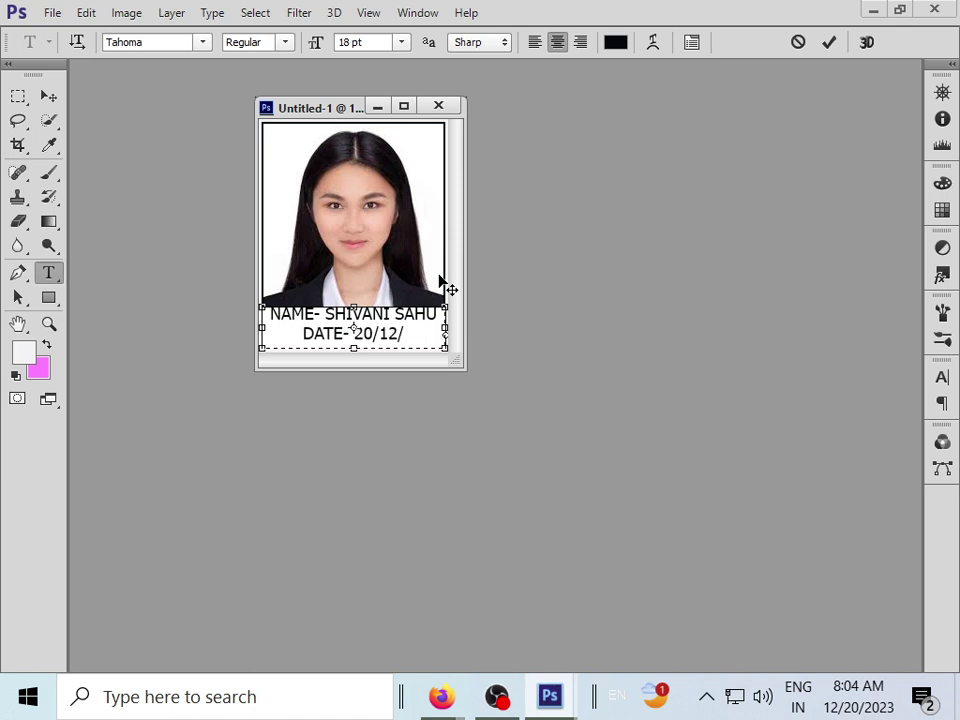
type("2023")
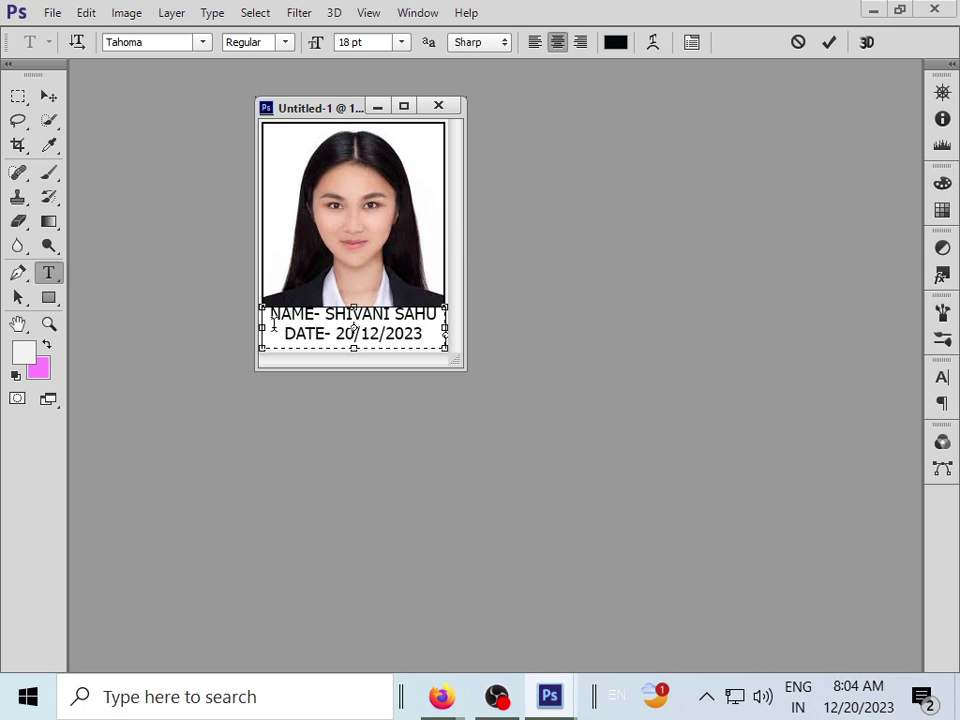
Centre both caption lines at 18 pt and commit the text
left_click_drag(272, 316, 435, 340)
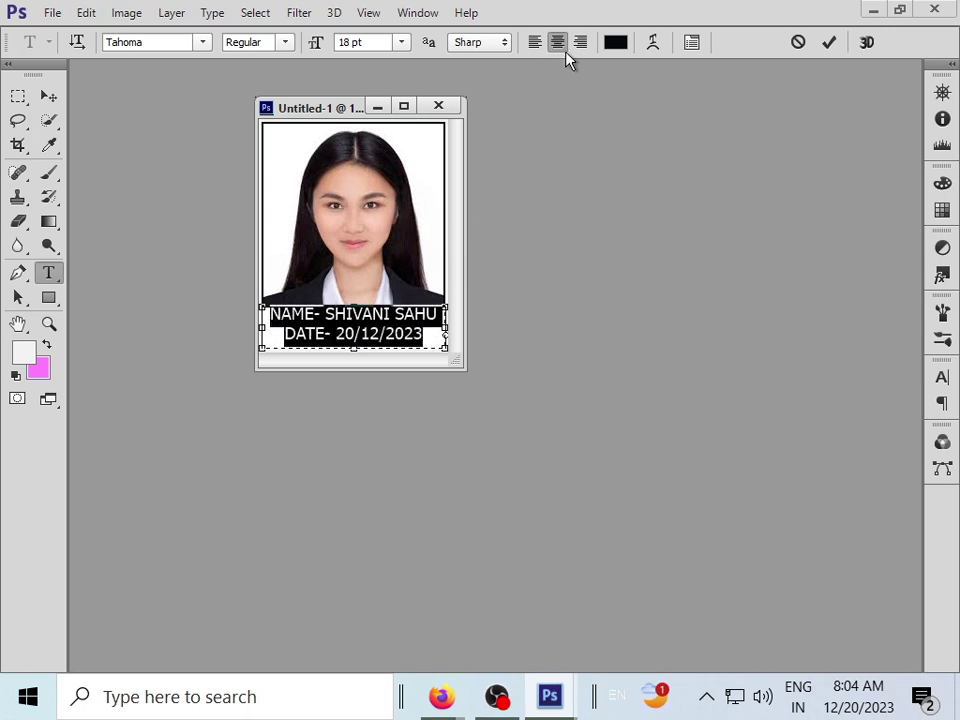
left_click(580, 43)
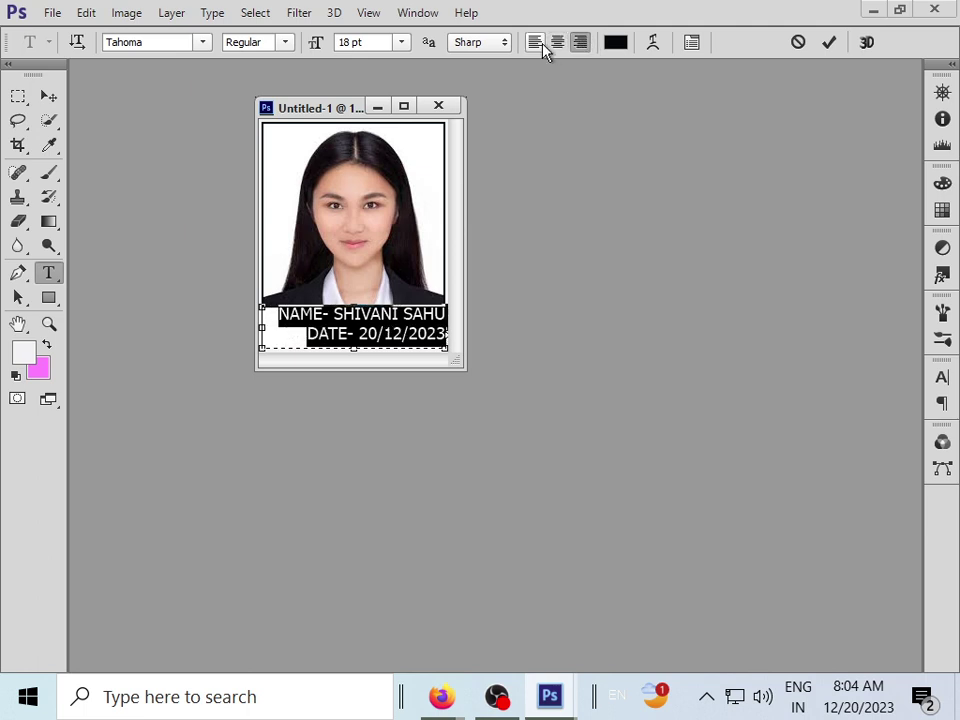
left_click(557, 44)
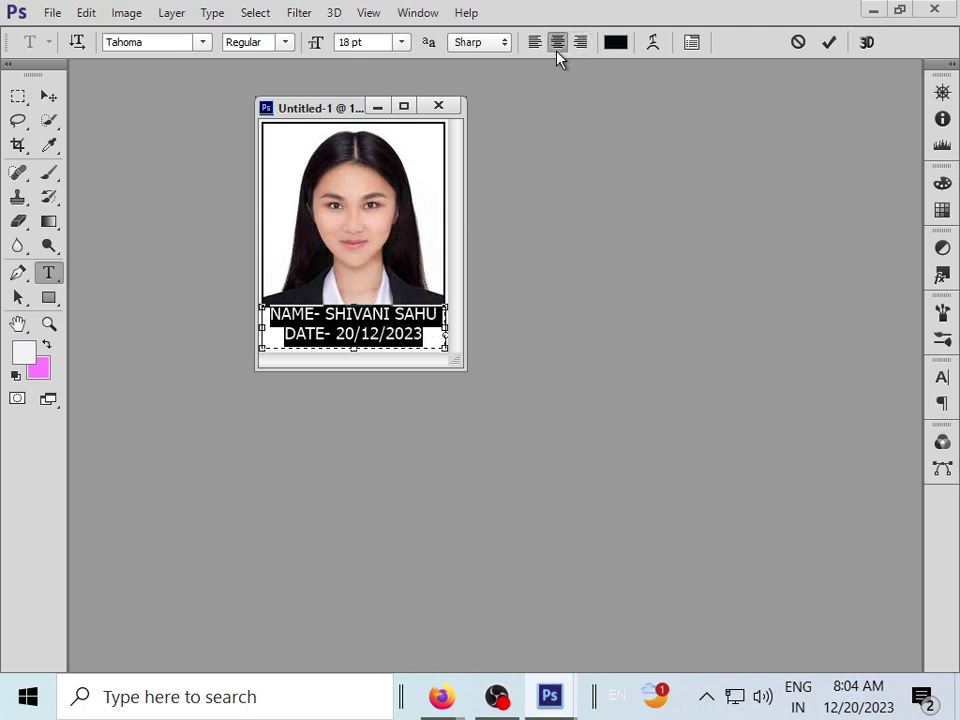
left_click(400, 43)
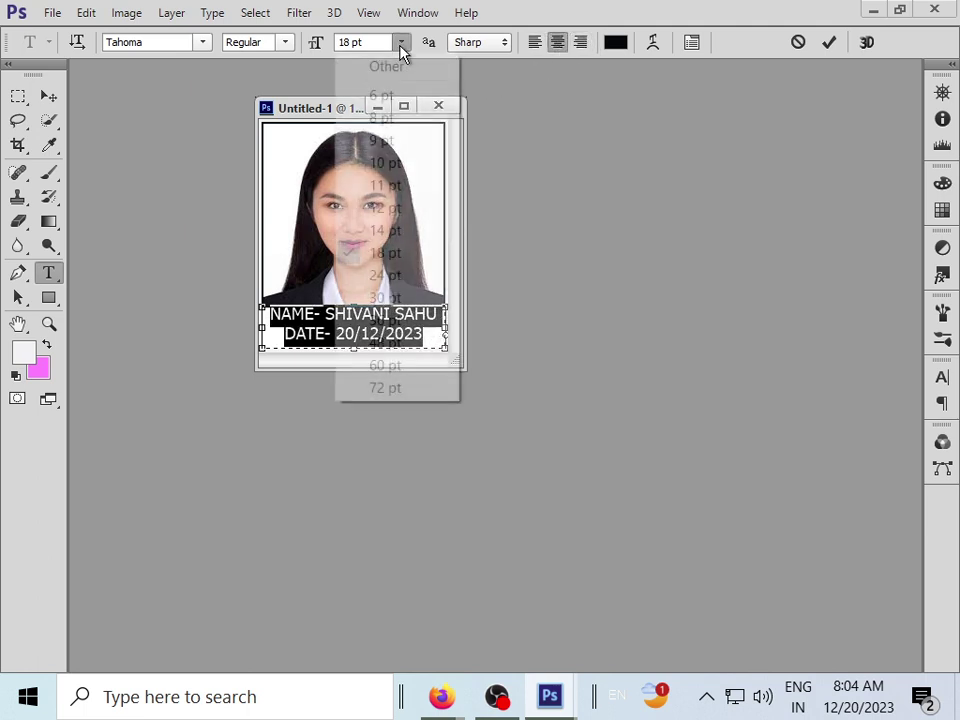
left_click(393, 276)
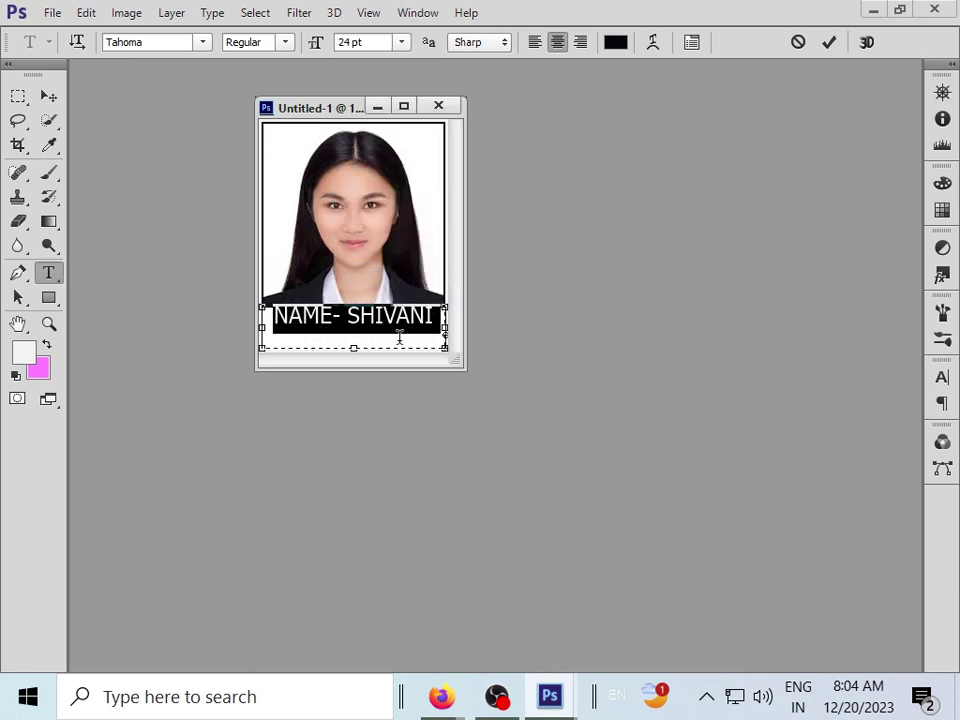
left_click(400, 43)
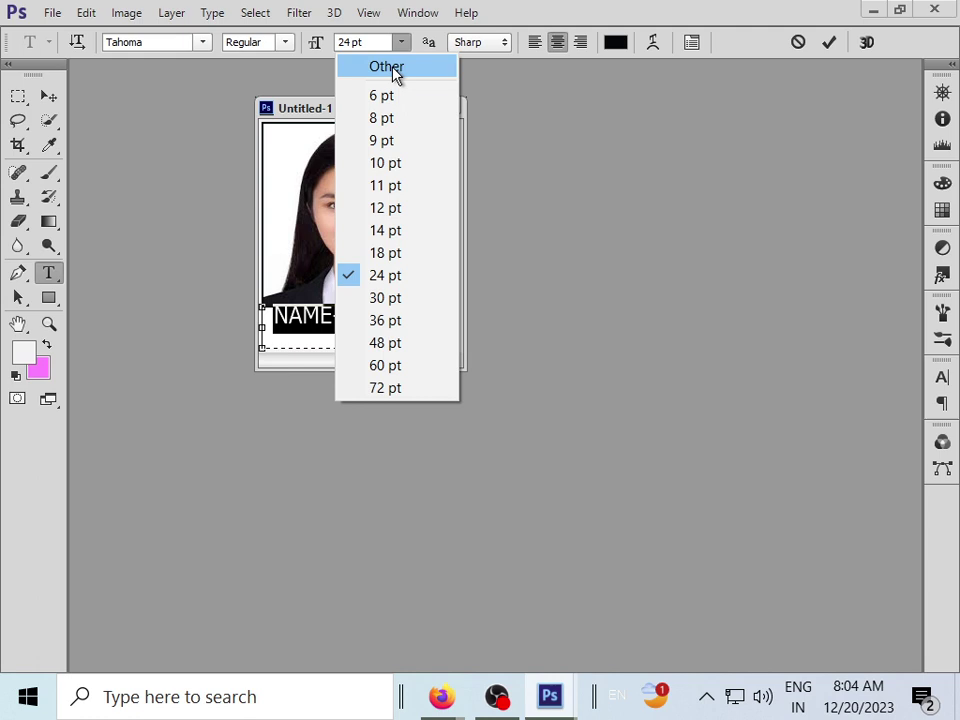
left_click(390, 232)
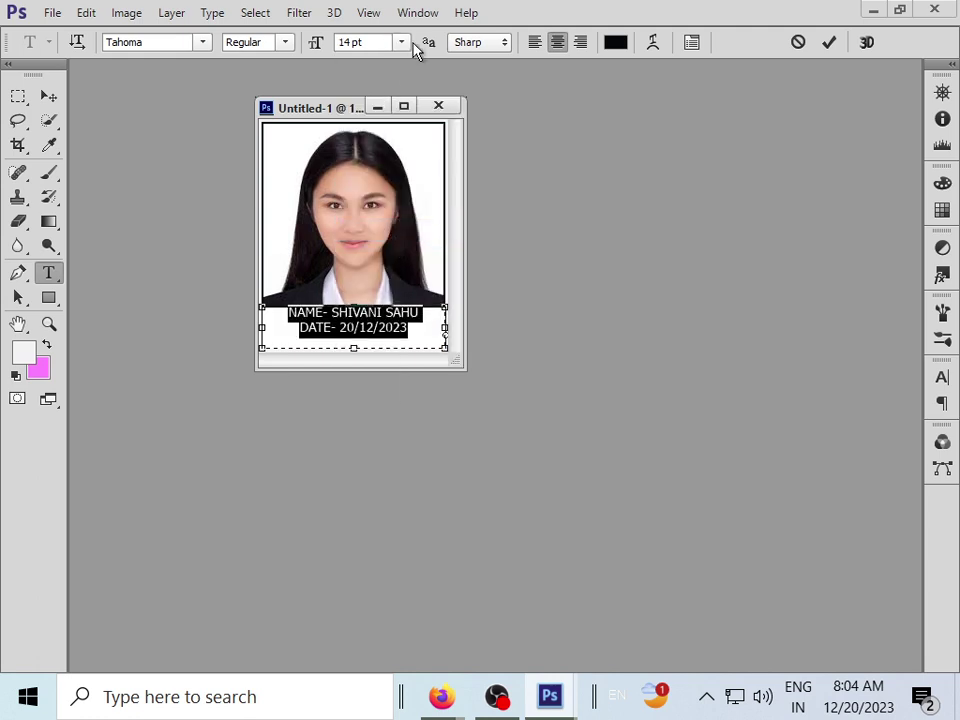
left_click(400, 43)
left_click(381, 254)
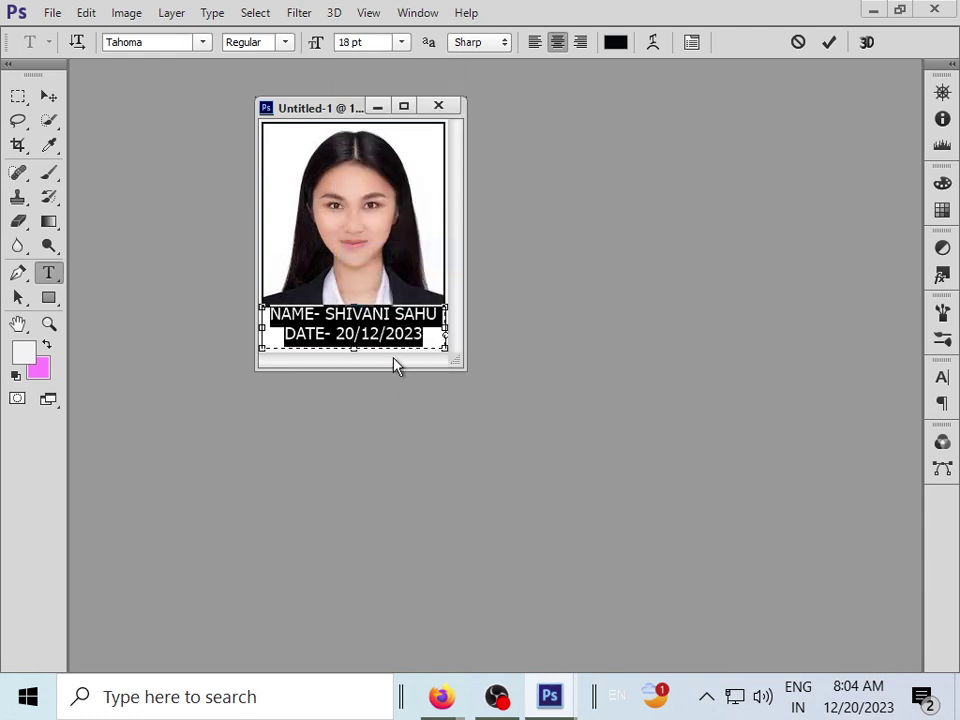
left_click(412, 330)
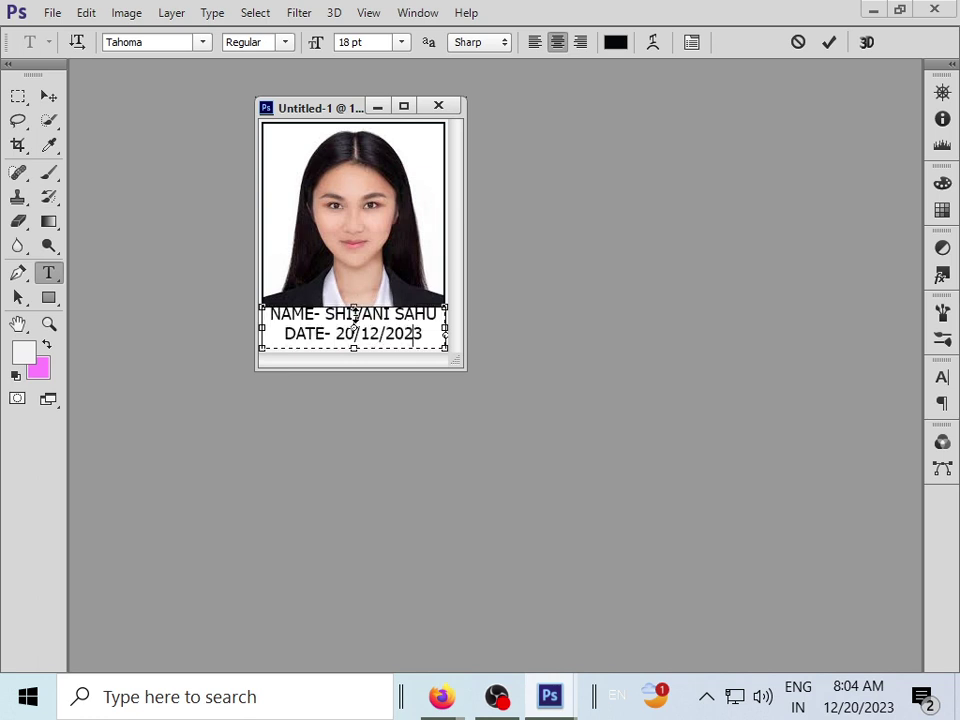
left_click_drag(354, 311, 356, 318)
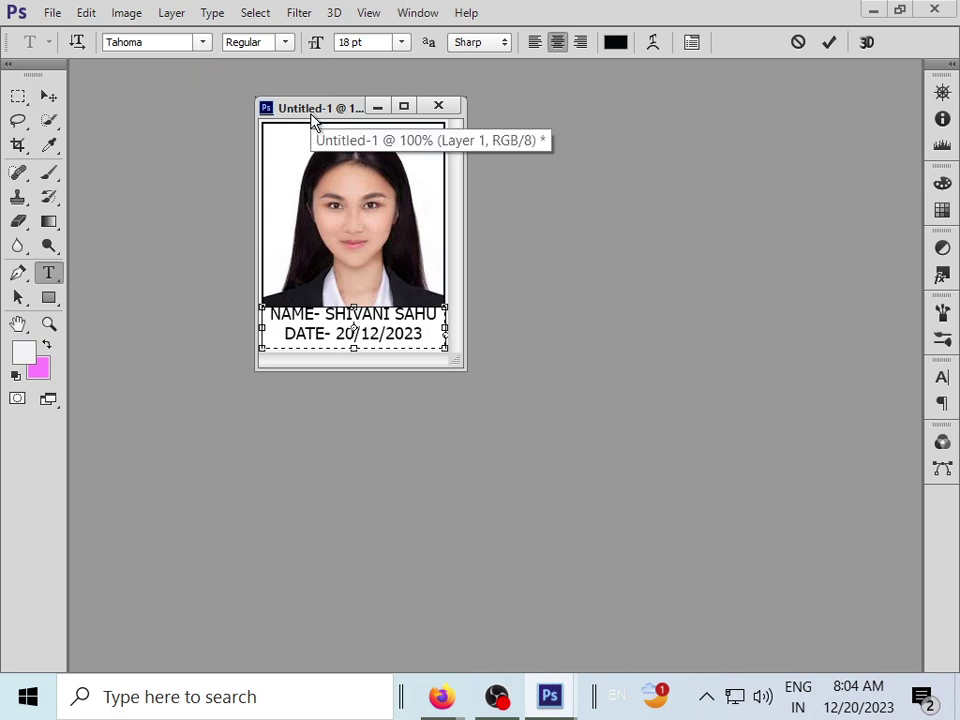
left_click(48, 96)
Define the captioned photo as a pattern named Pattern 2
left_click_drag(318, 117, 271, 117)
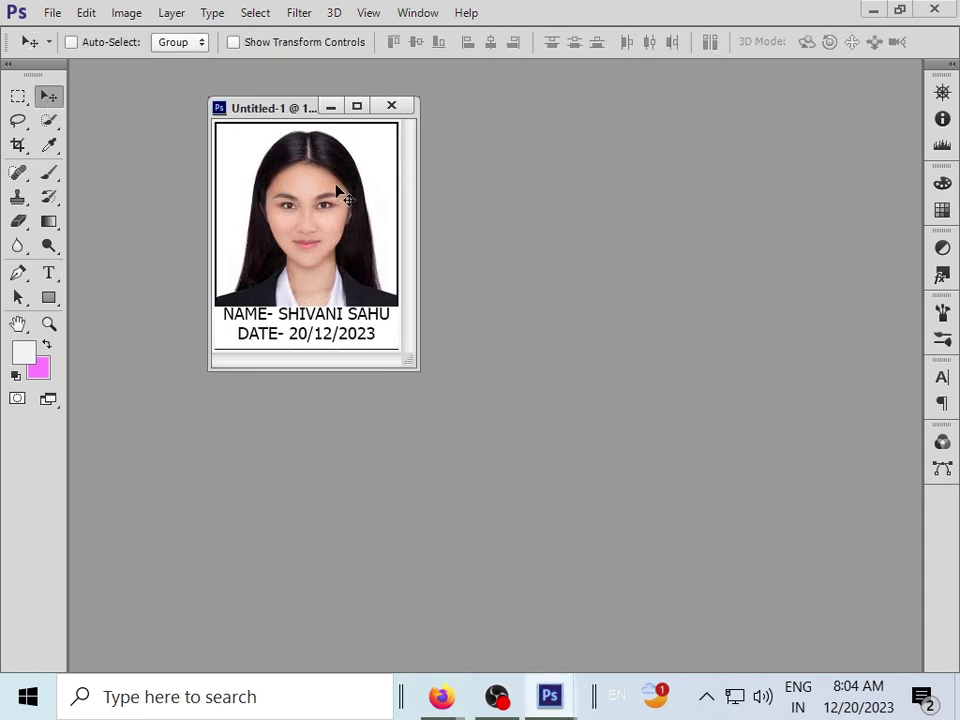
left_click(87, 13)
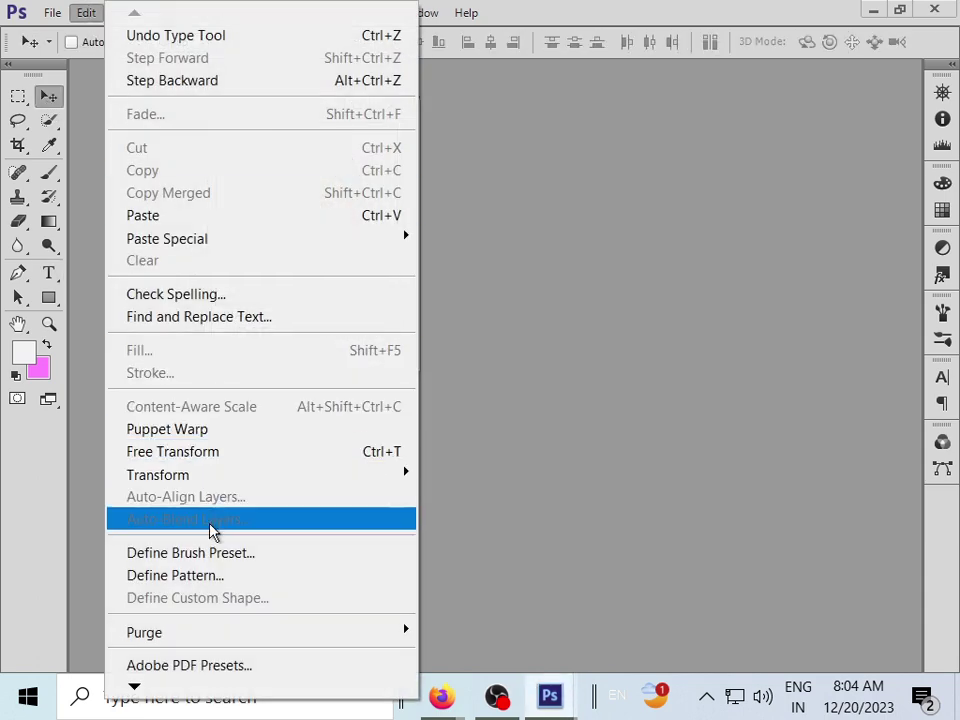
left_click(157, 578)
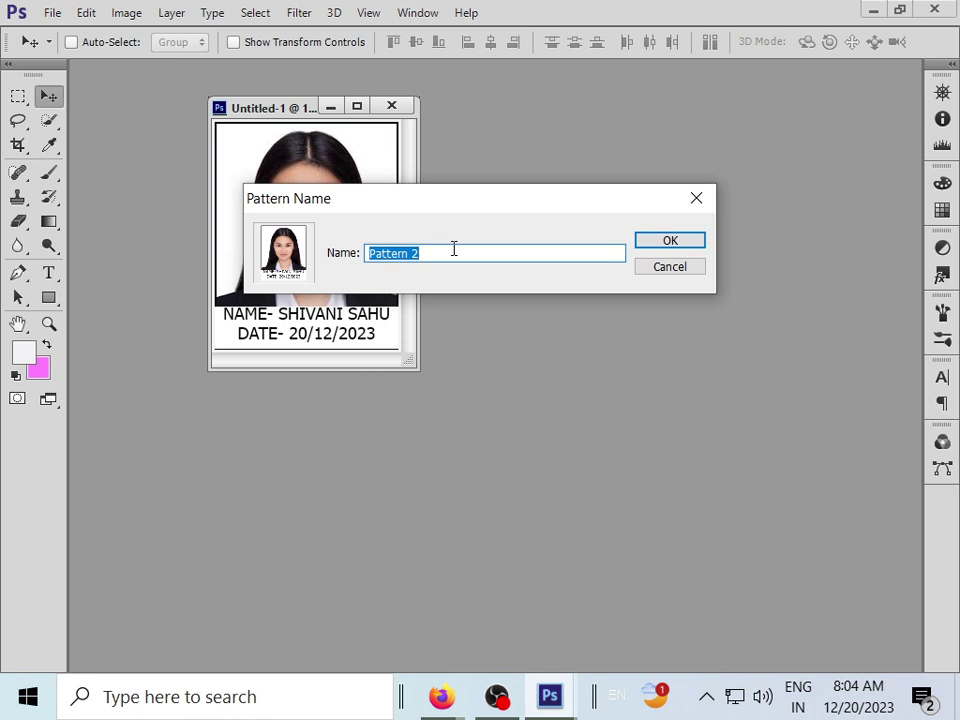
left_click(682, 244)
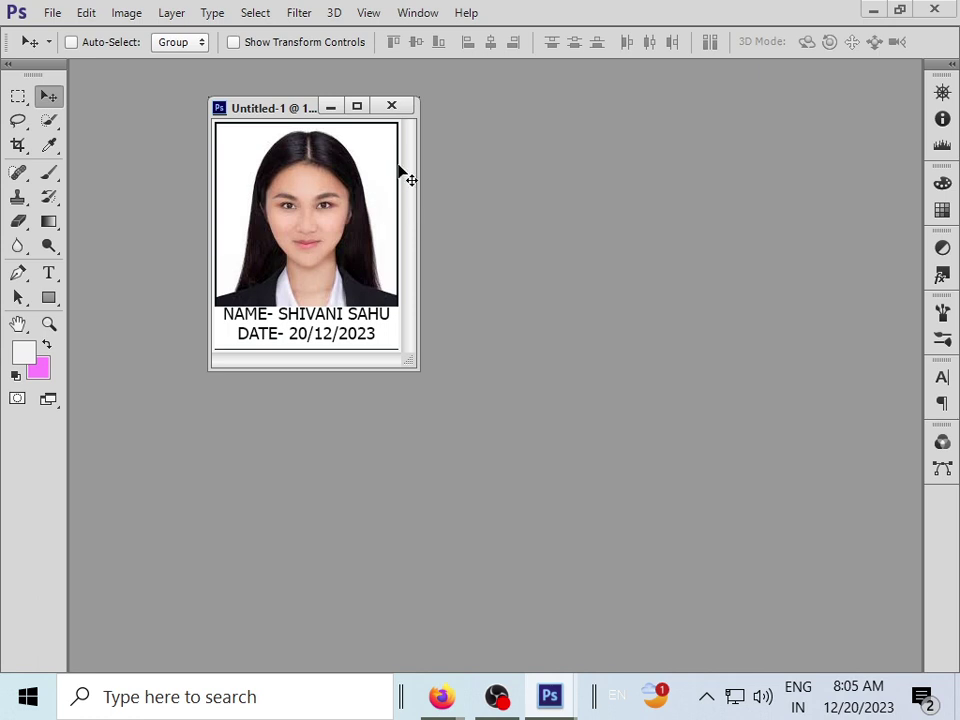
Minimize Untitled-1 and create a new 3 × 2 inch, 300 ppi document from the Photo preset
left_click(333, 108)
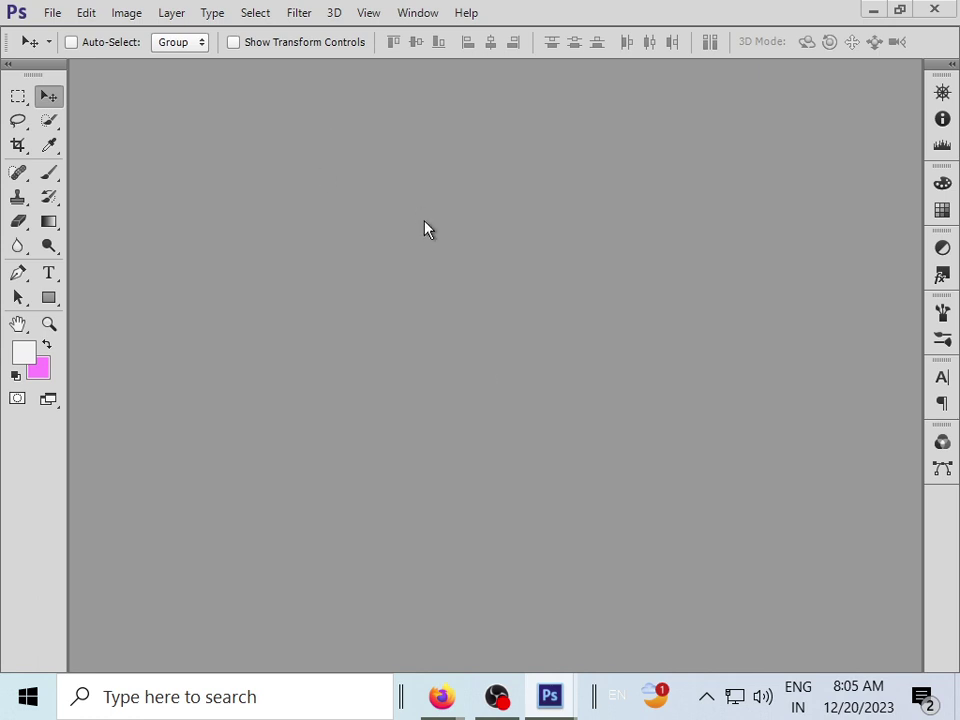
key("ctrl+n")
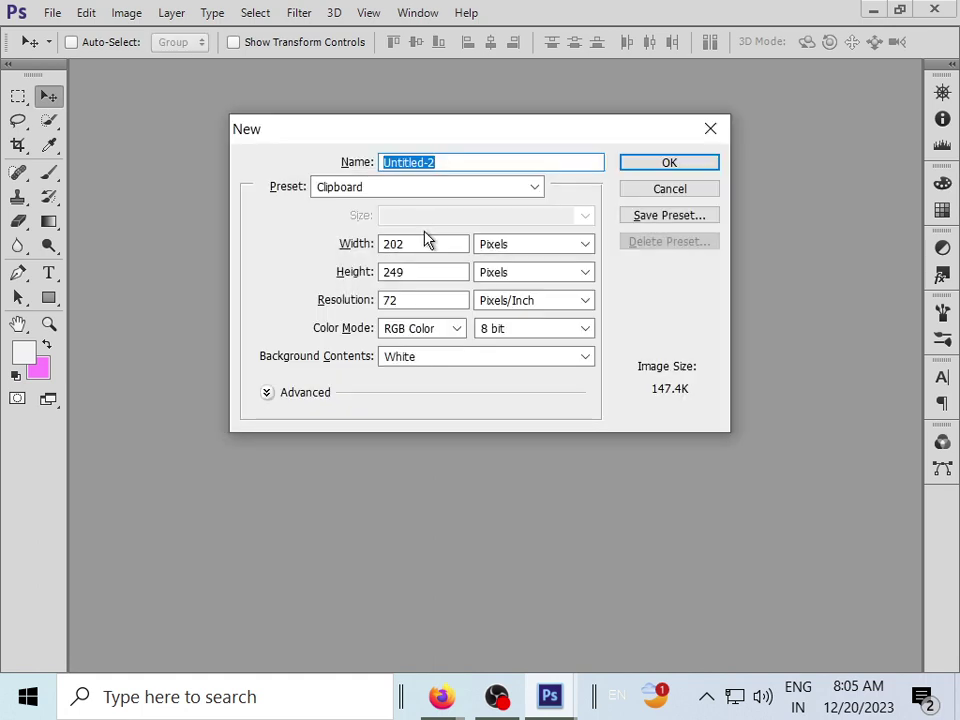
left_click(508, 192)
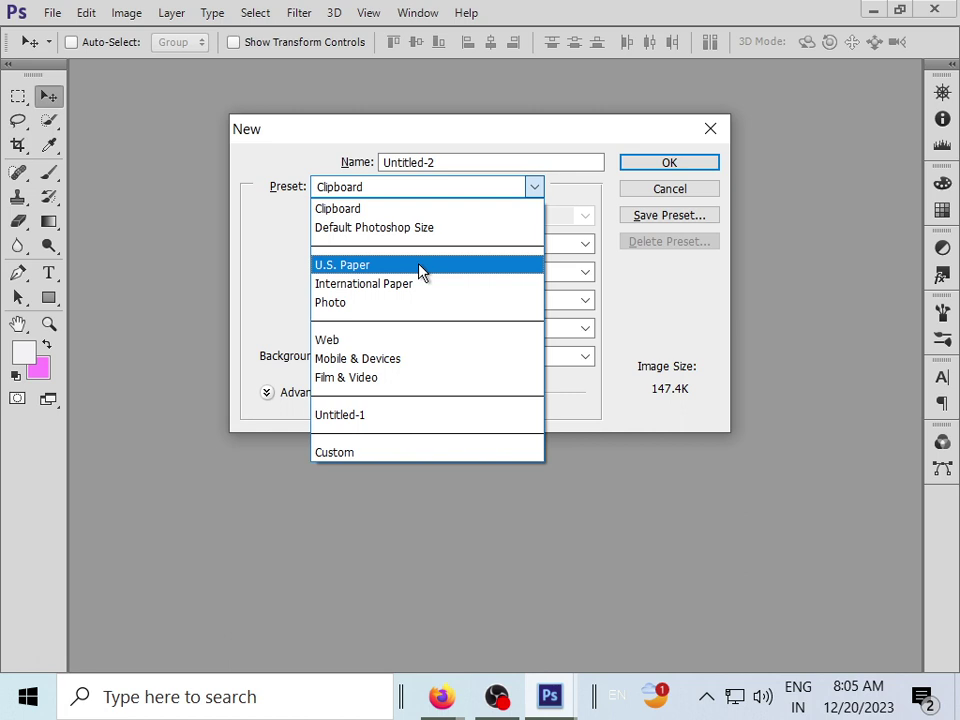
left_click(372, 306)
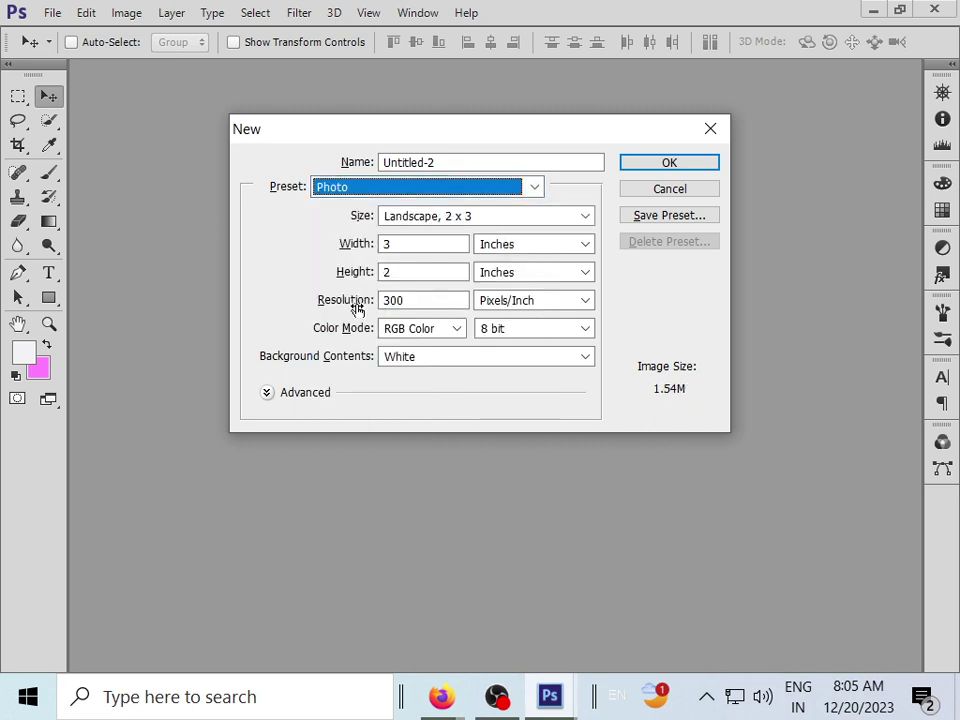
left_click(683, 167)
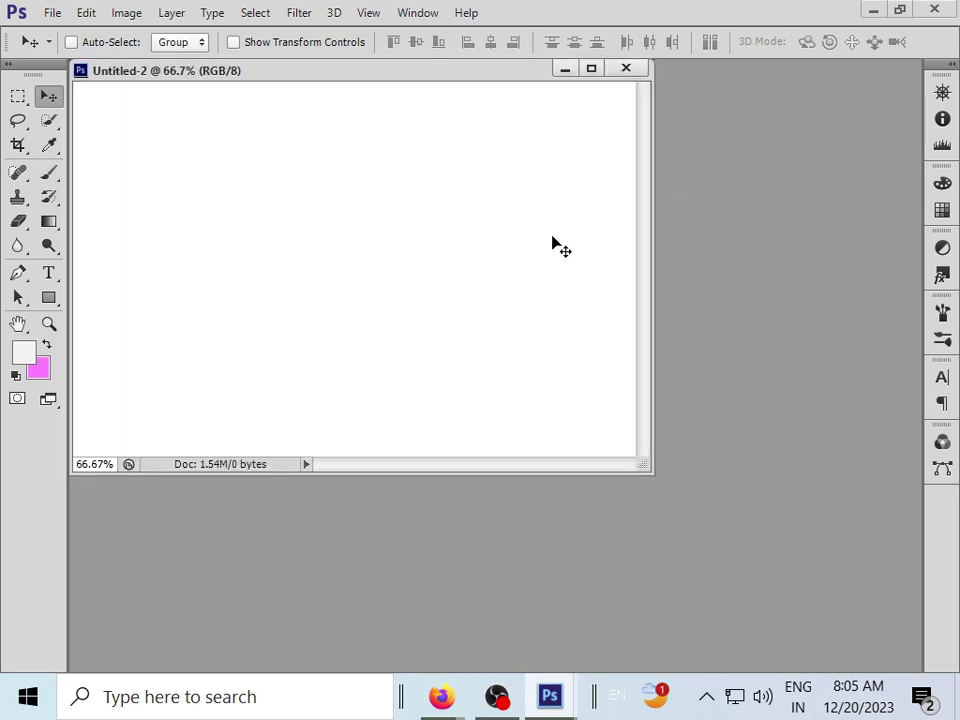
left_click_drag(476, 78, 596, 115)
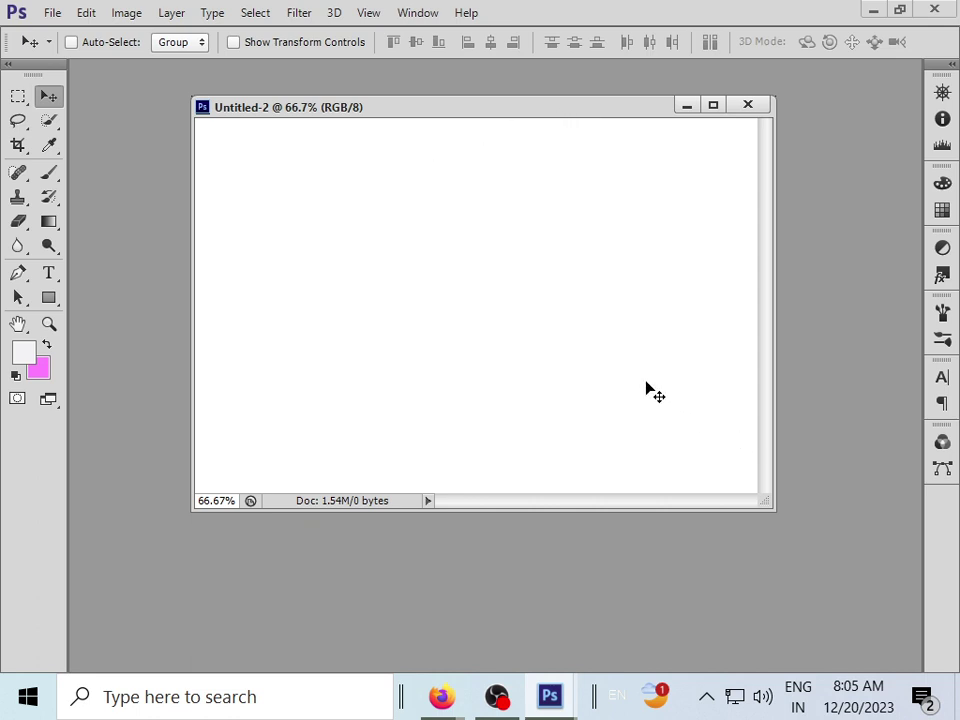
Add a Pattern Fill layer using the captioned passport photo pattern
left_click(170, 14)
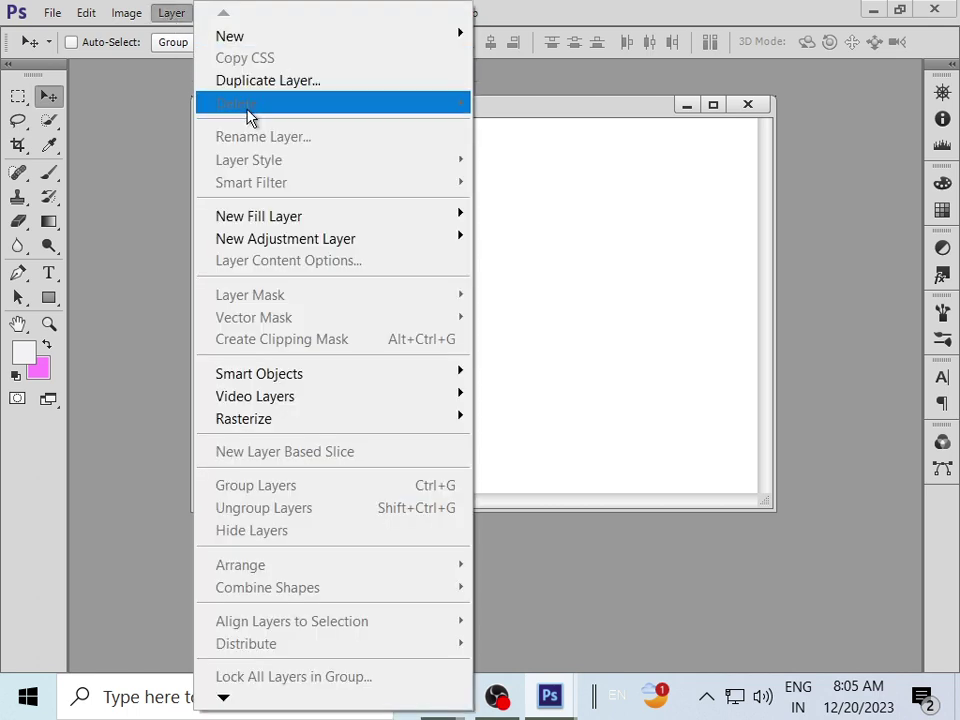
mouse_move(259, 216)
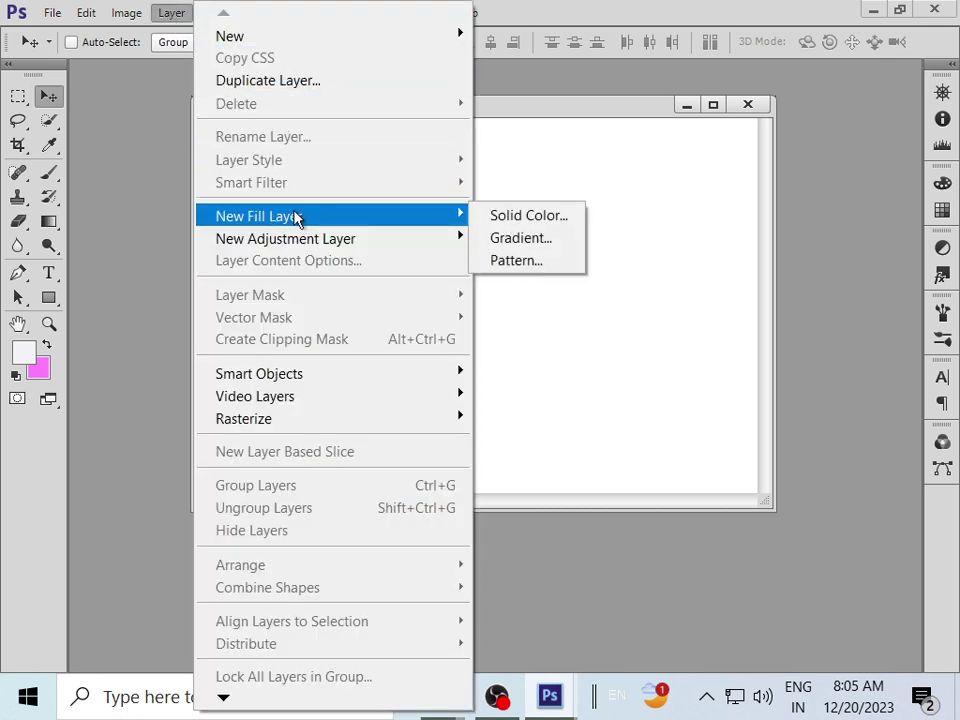
left_click(524, 262)
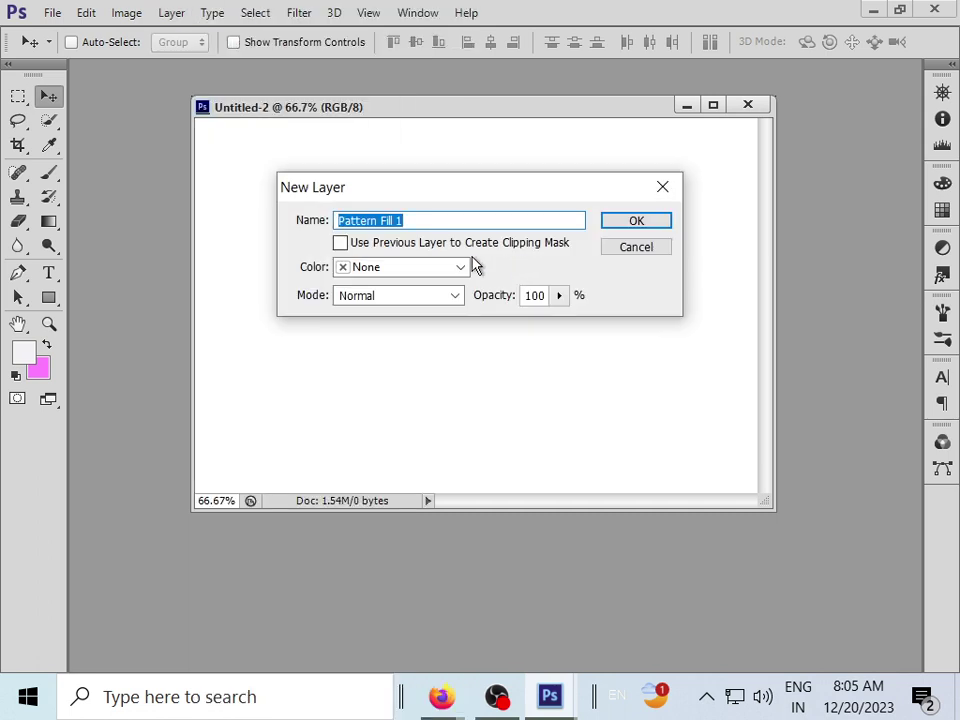
left_click(637, 231)
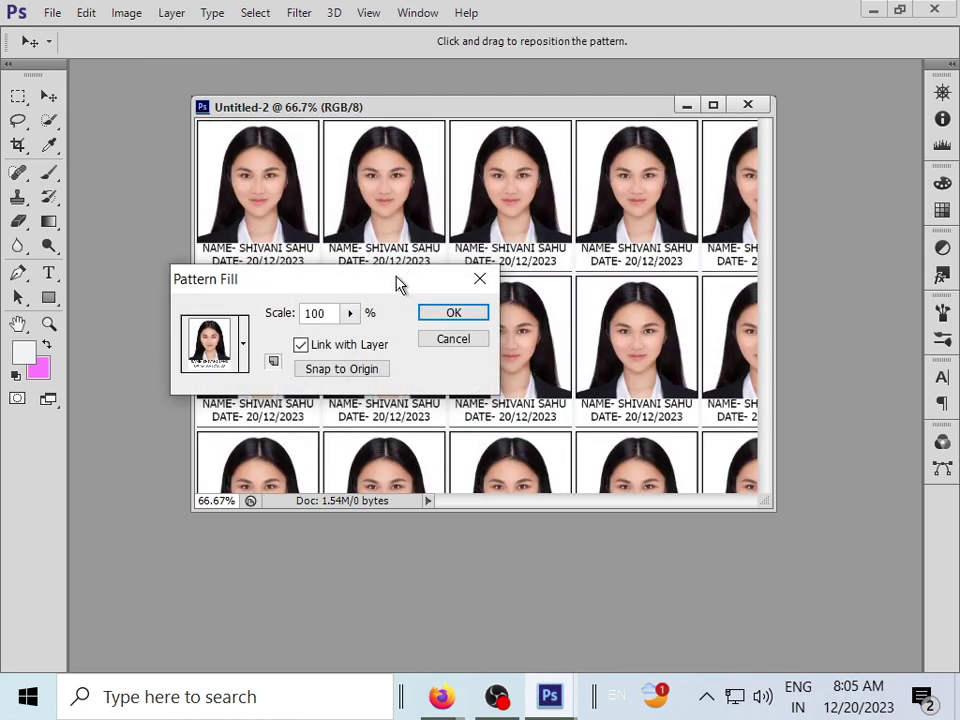
left_click_drag(396, 281, 693, 435)
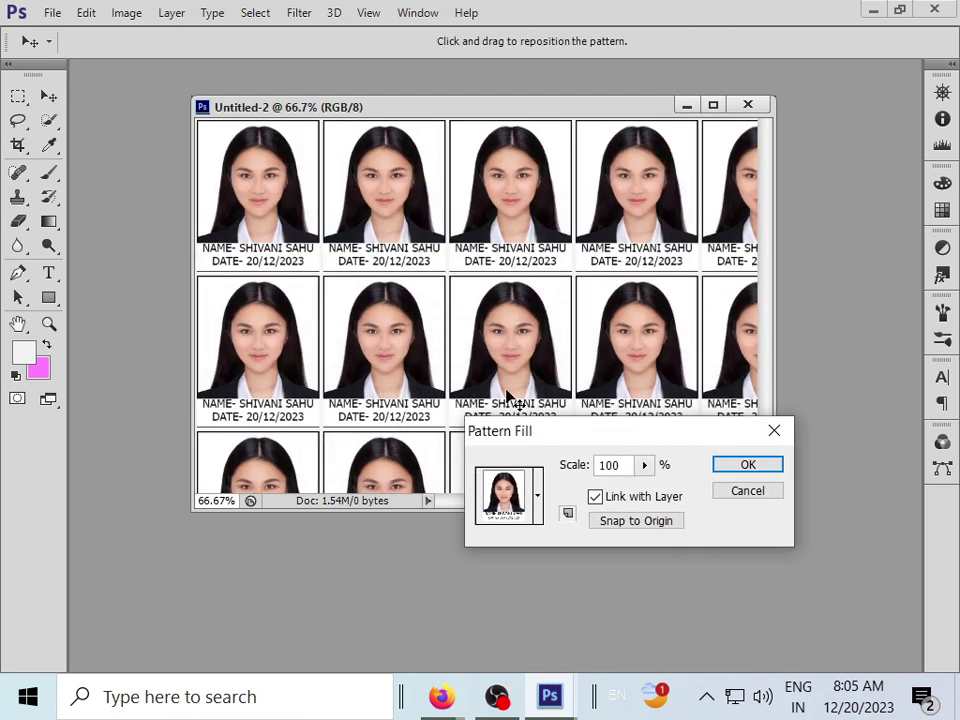
left_click_drag(585, 431, 398, 344)
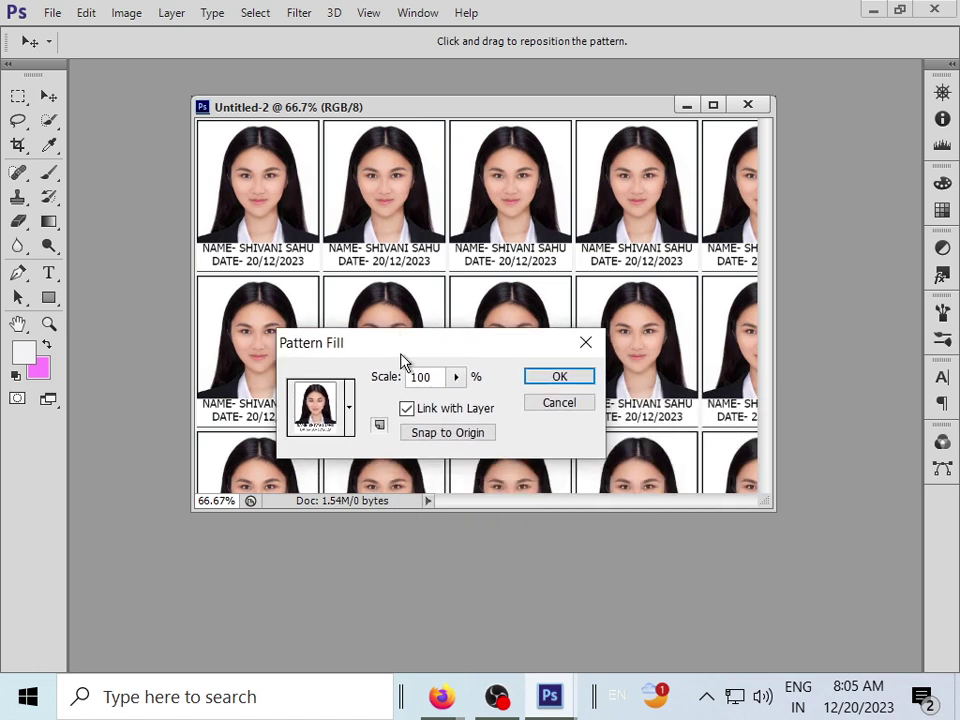
Set the pattern scale to 90% and apply the fill layer
double_click(420, 377)
type("50")
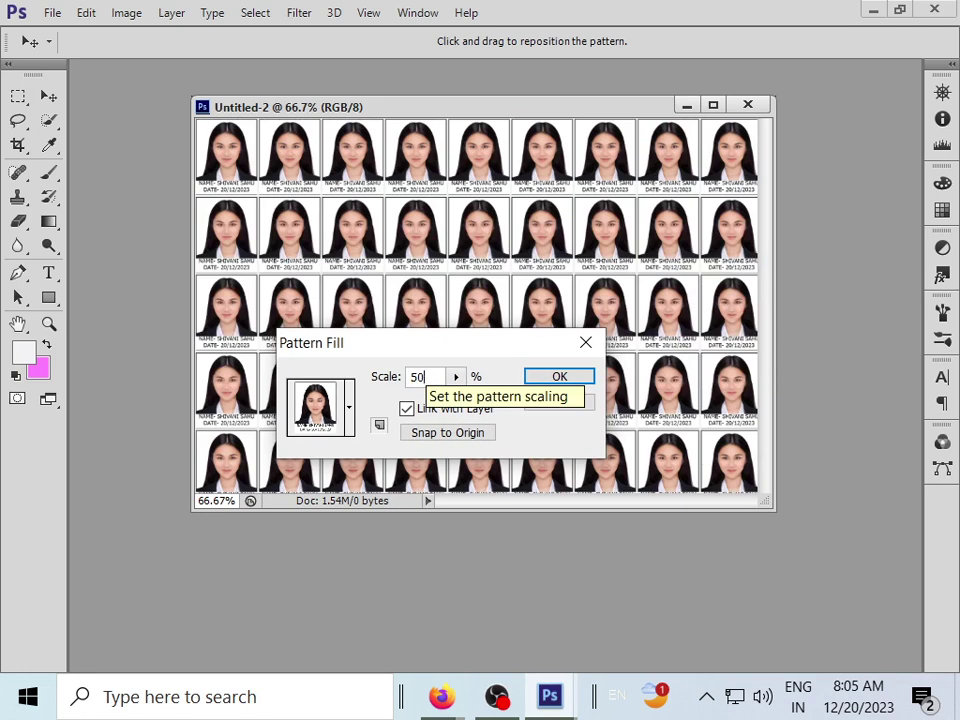
key("BackSpace")
key("BackSpace")
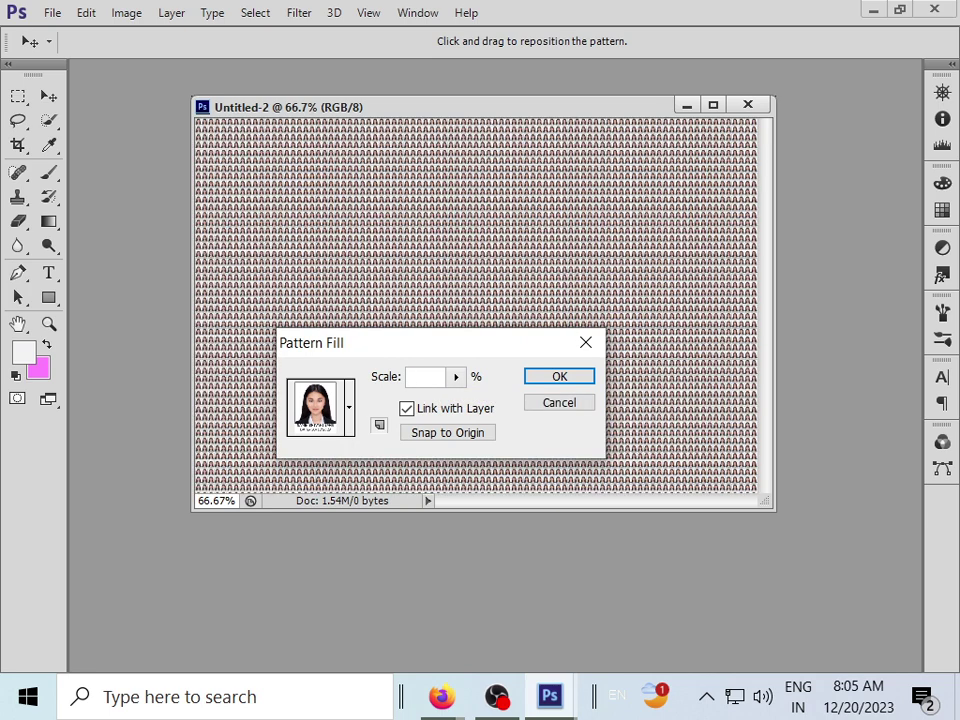
type("12")
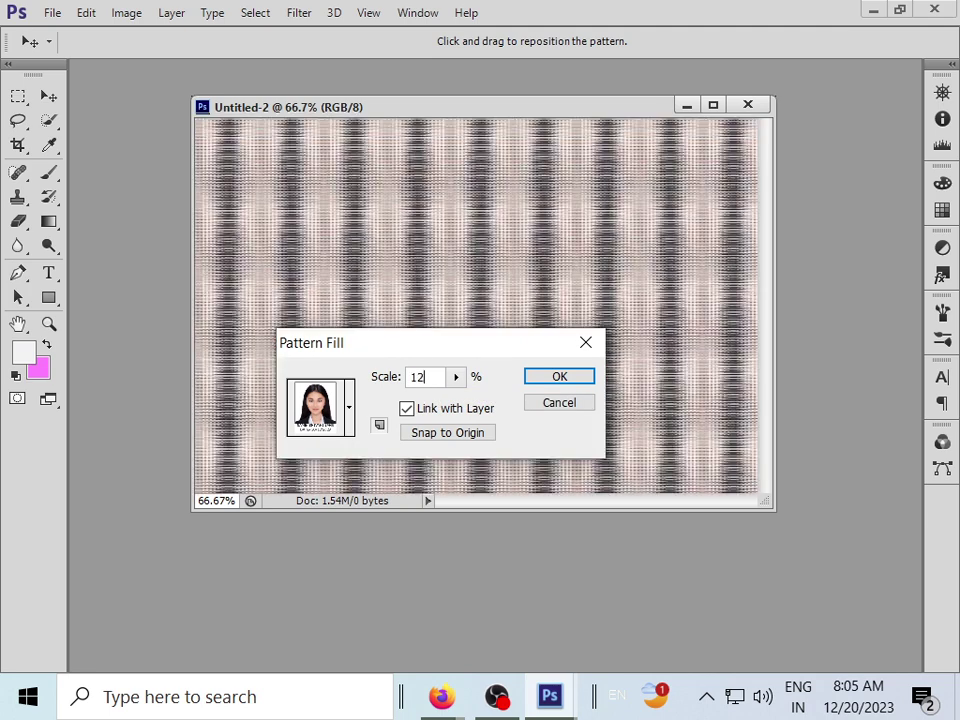
type("0")
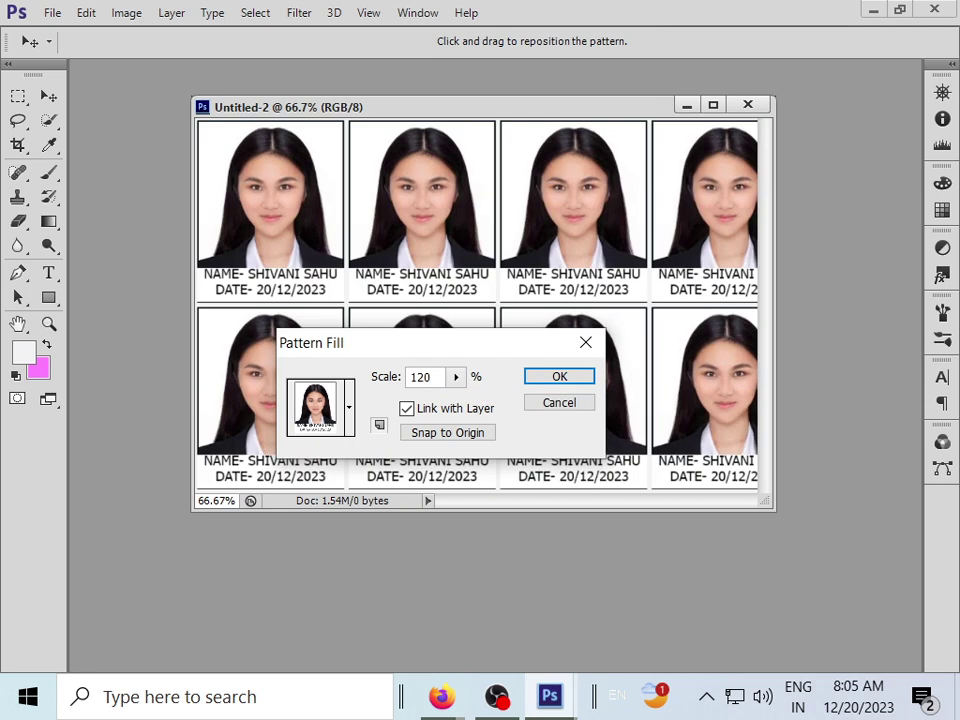
key("BackSpace")
key("BackSpace")
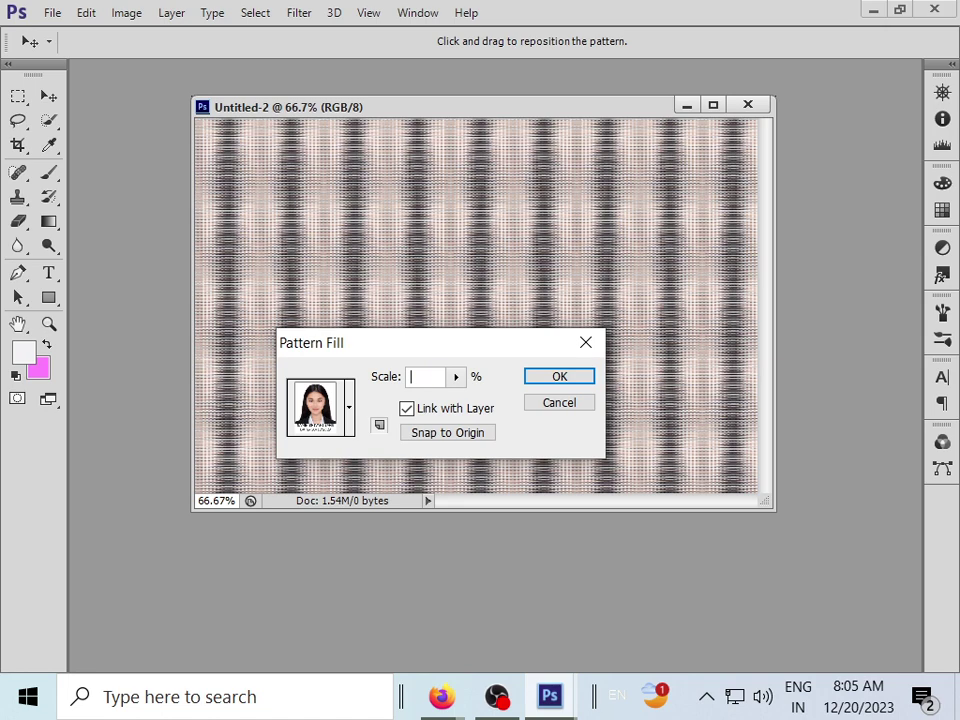
type("90")
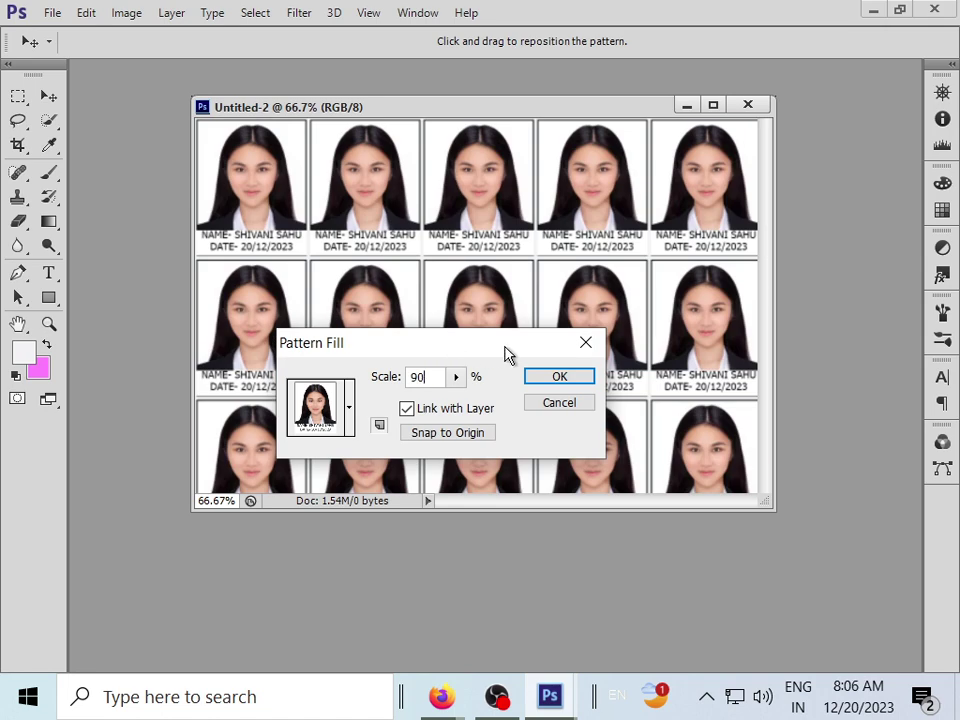
left_click(560, 386)
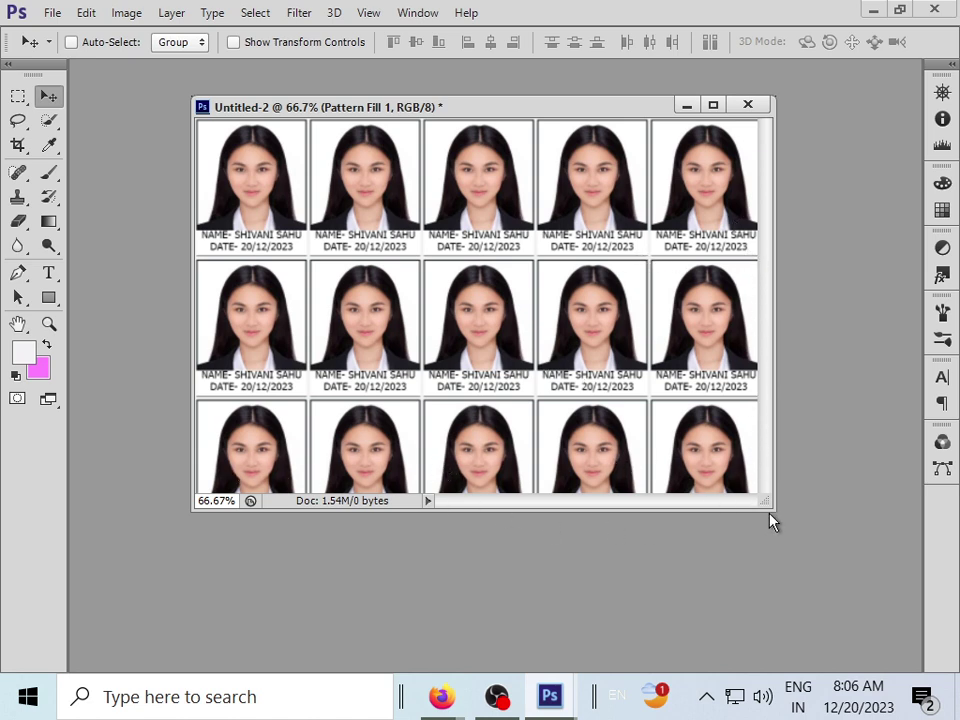
Crop the sheet's bottom to just below row two, removing the partial third row
left_click_drag(767, 509, 810, 587)
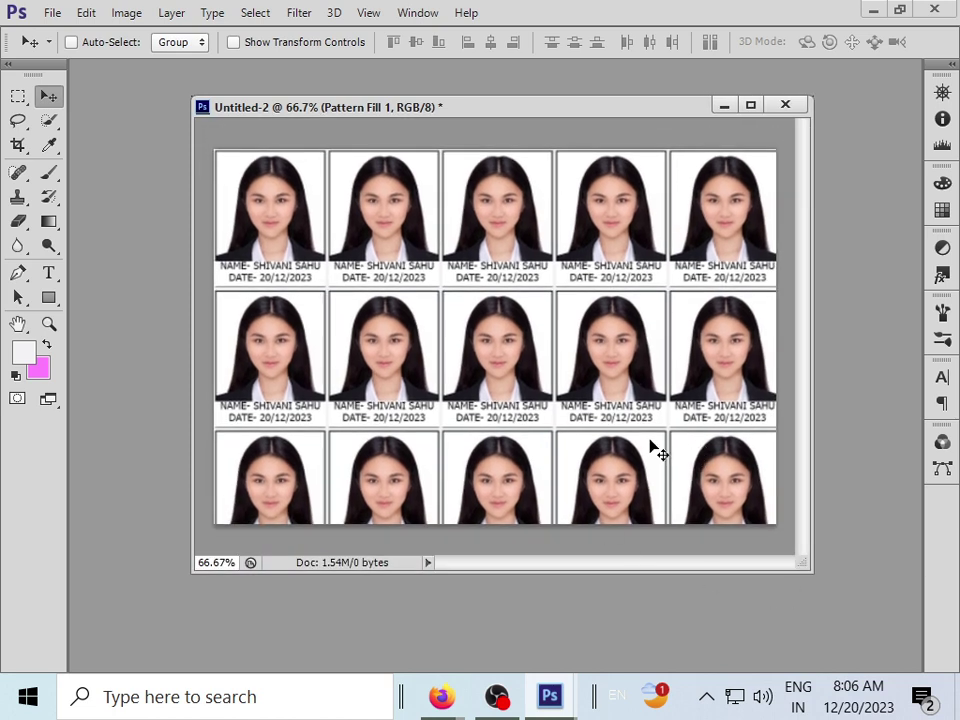
left_click(18, 146)
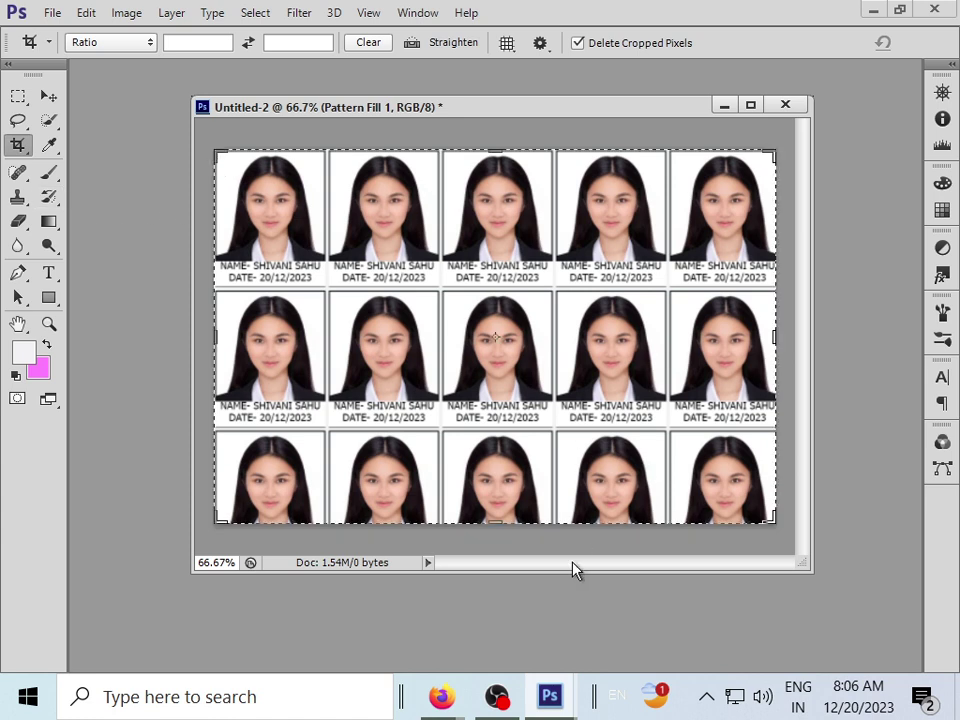
left_click_drag(495, 522, 503, 474)
left_click_drag(503, 474, 507, 472)
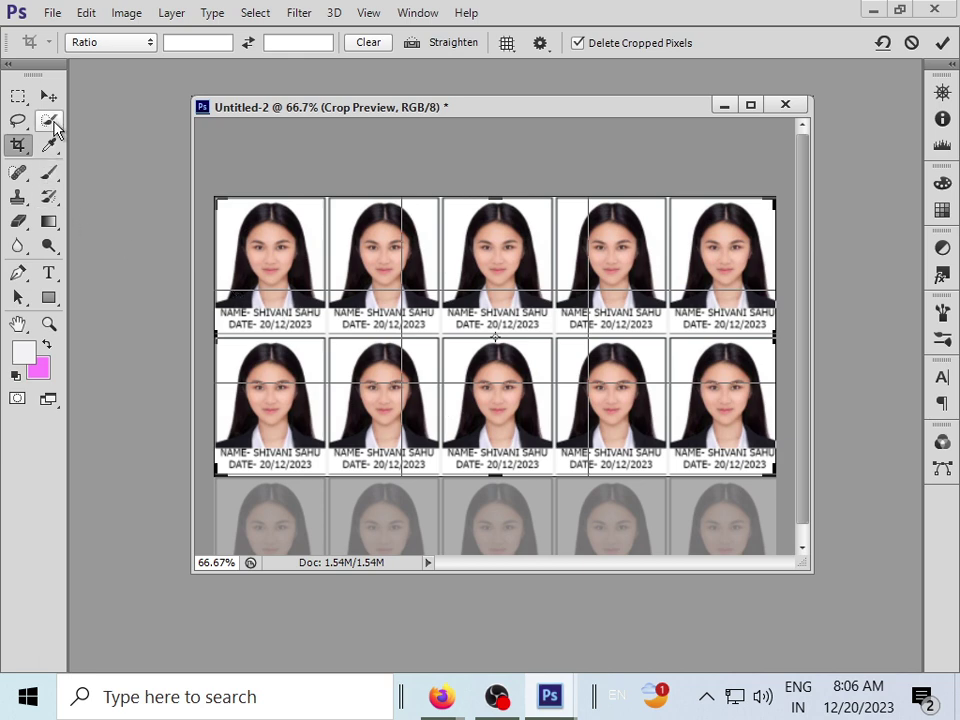
key("Return")
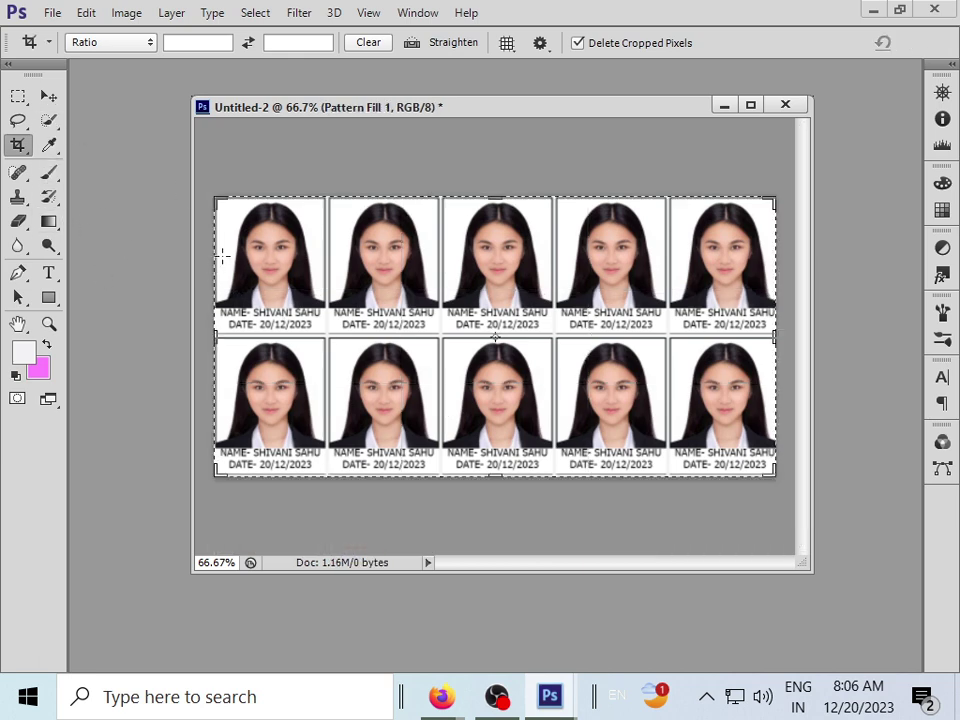
left_click(48, 96)
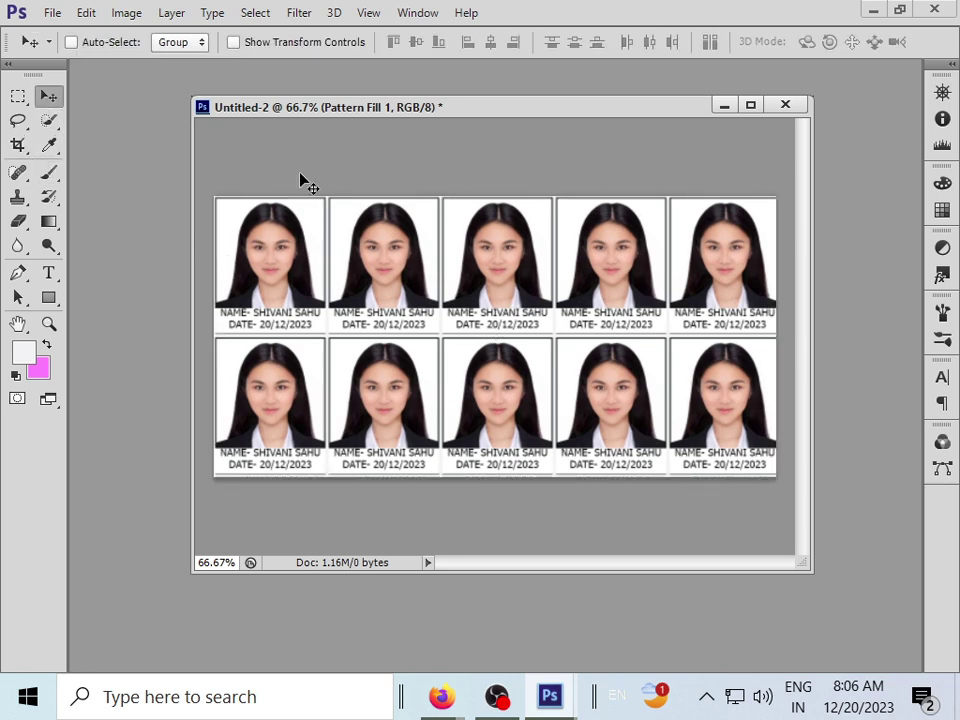
Start a Save As and choose Local Disk (D:) as the save location
left_click(52, 14)
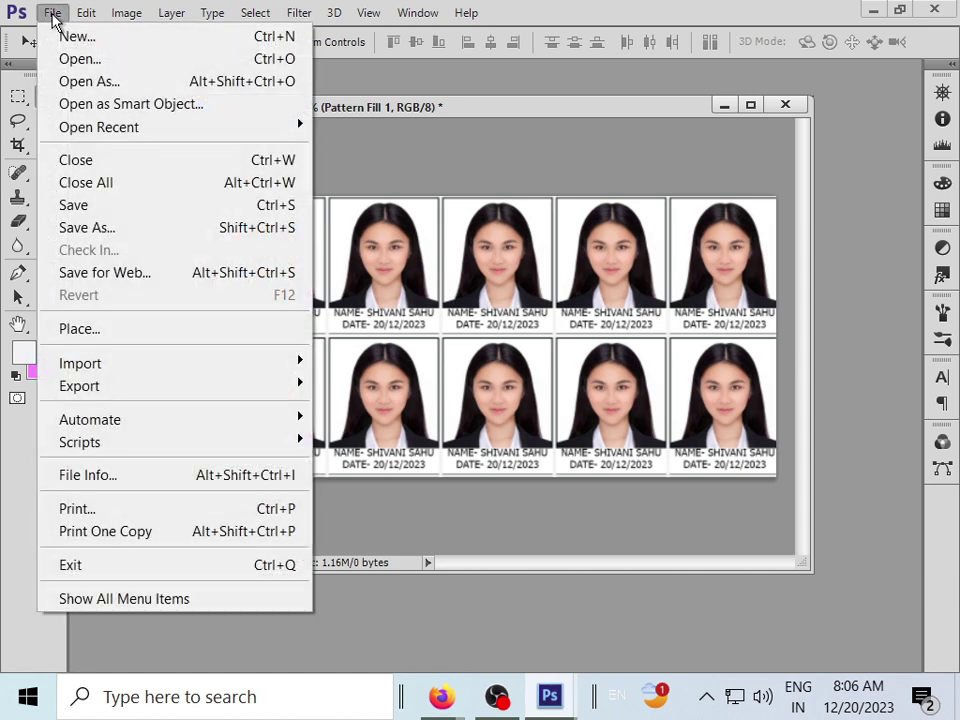
left_click(143, 231)
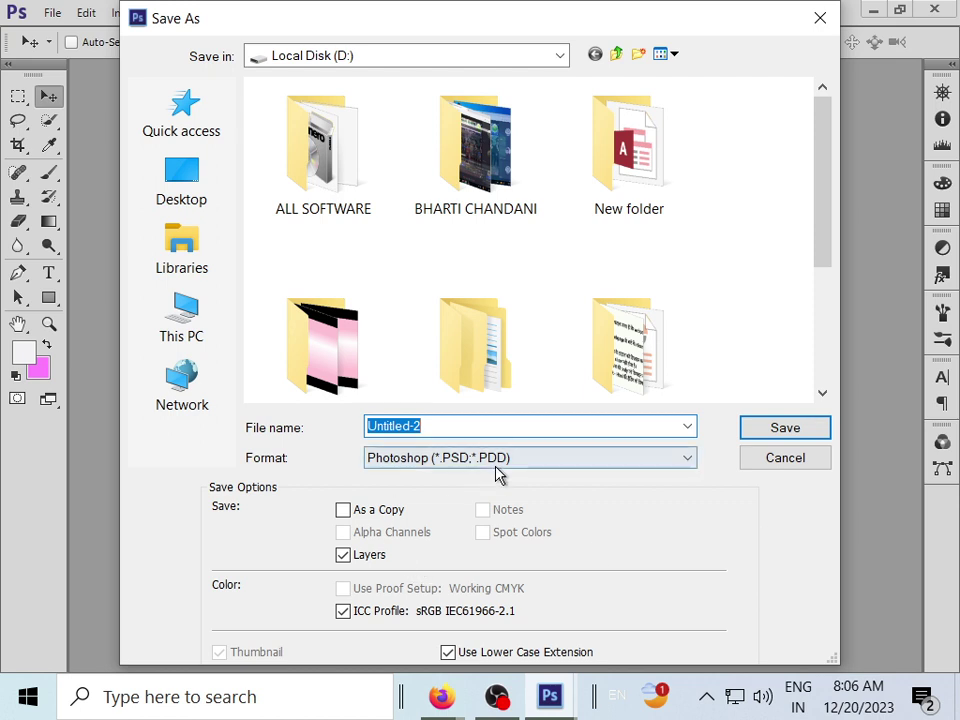
left_click(195, 320)
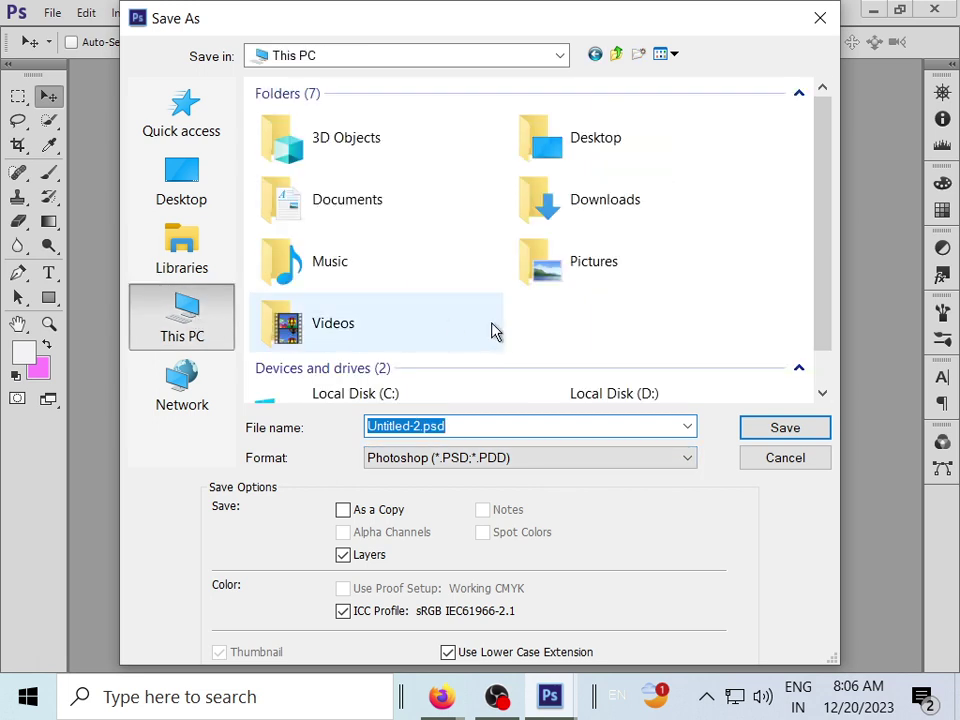
left_click(575, 312)
scroll(540, 315, "down", 1)
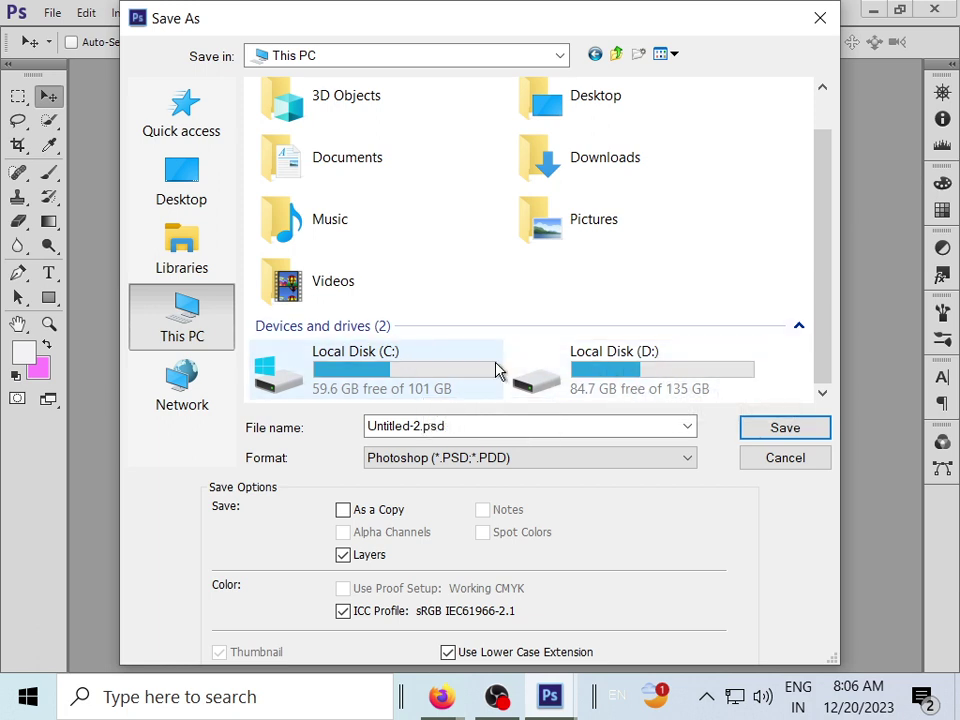
mouse_move(634, 370)
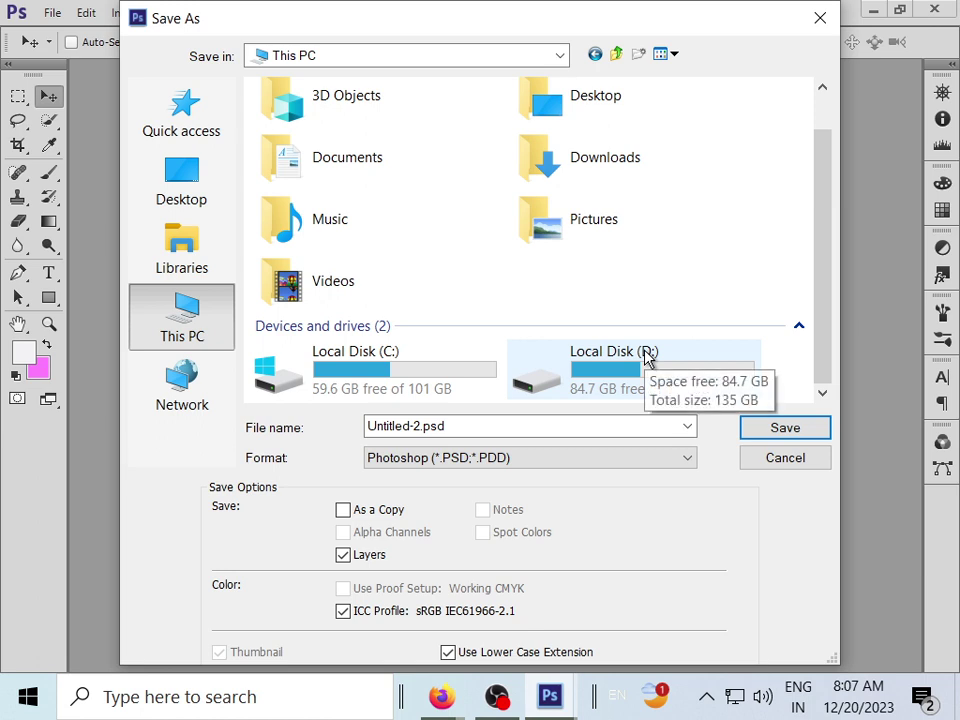
double_click(646, 358)
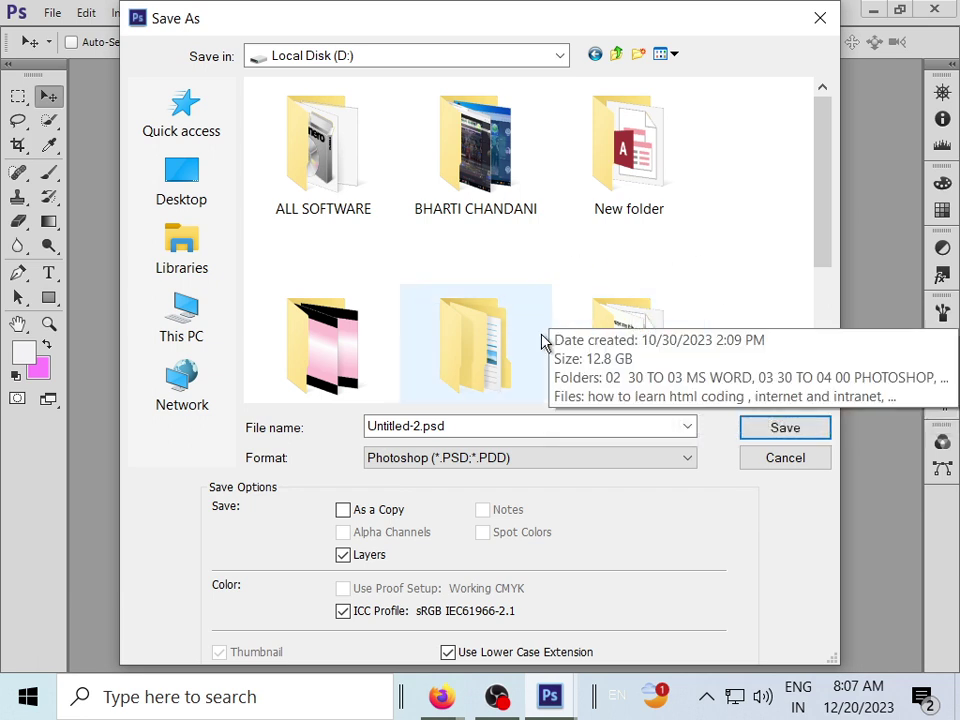
Name the file PHOTO 123, choose JPEG format, and save with the default quality
left_click(512, 428)
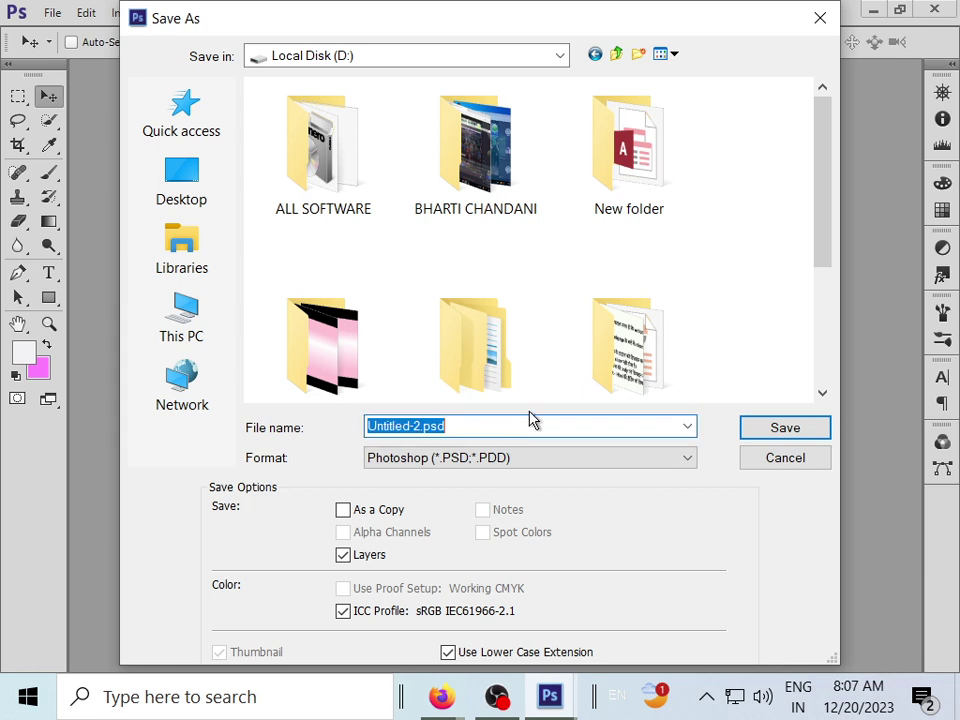
type("PHOTO")
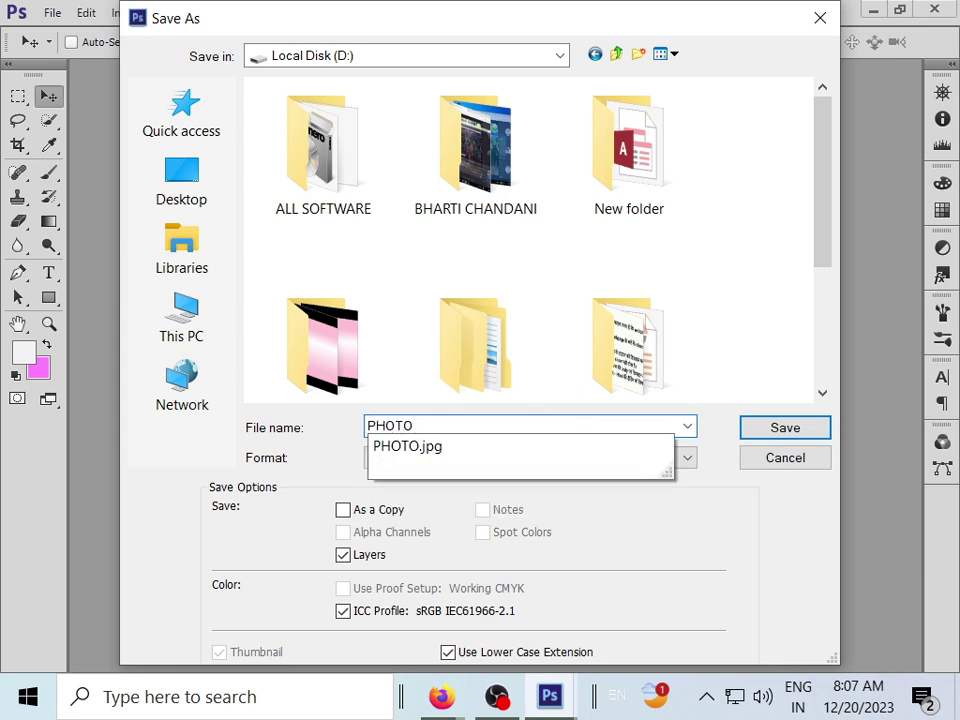
type(" 123")
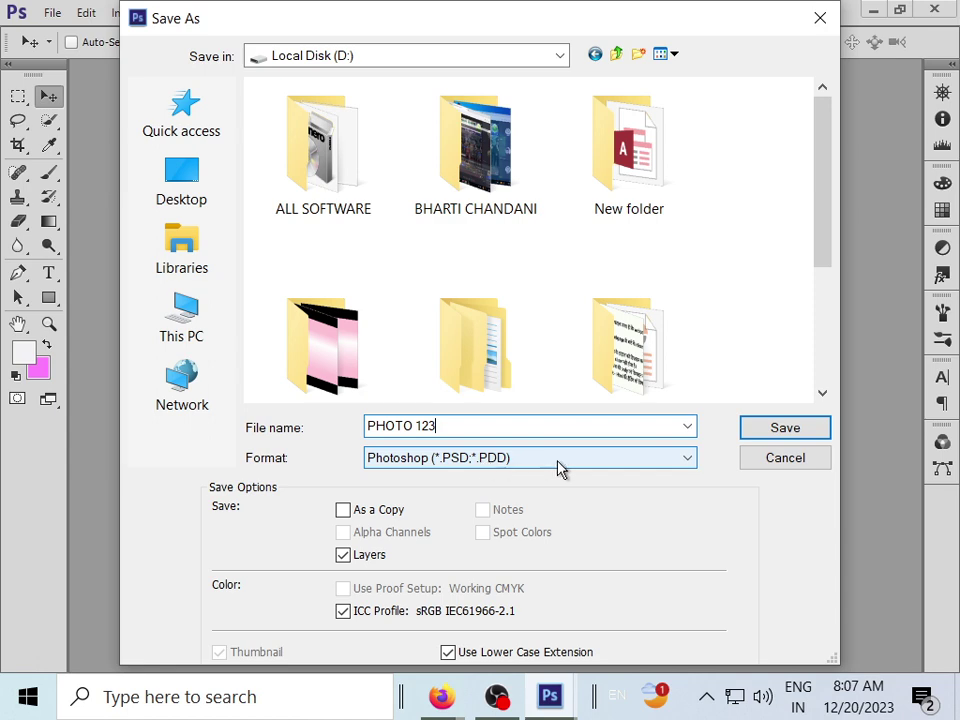
left_click(538, 462)
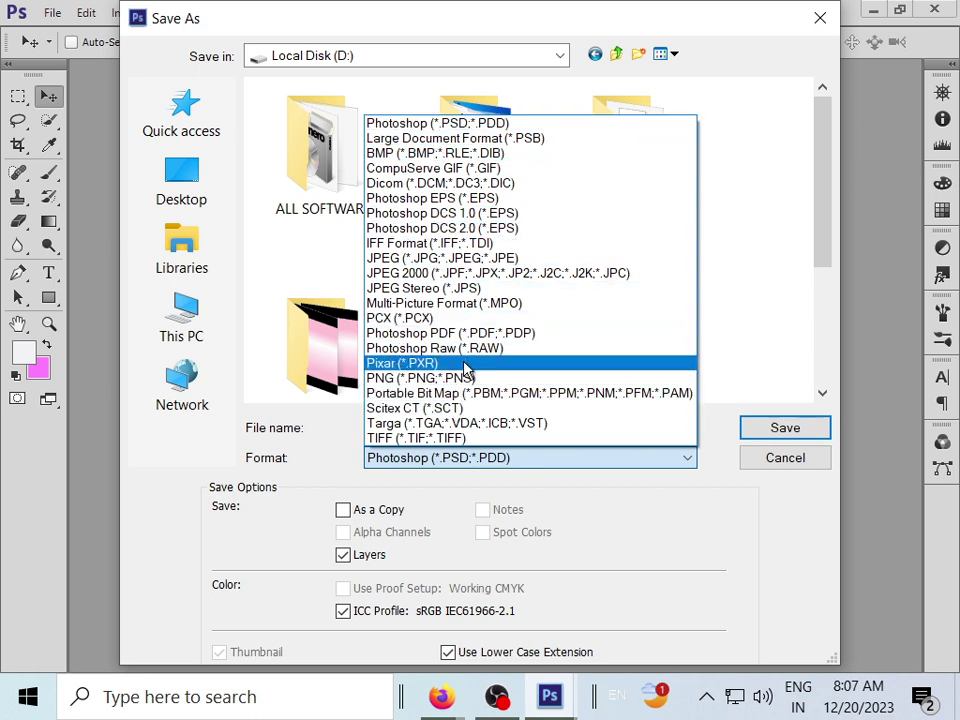
left_click(430, 258)
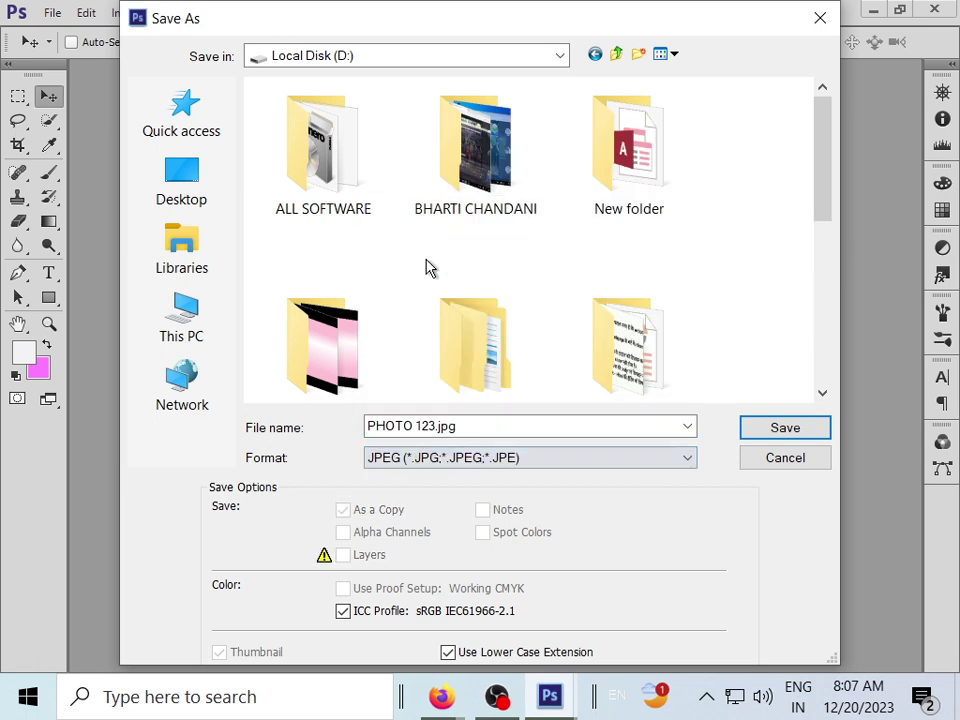
left_click(786, 428)
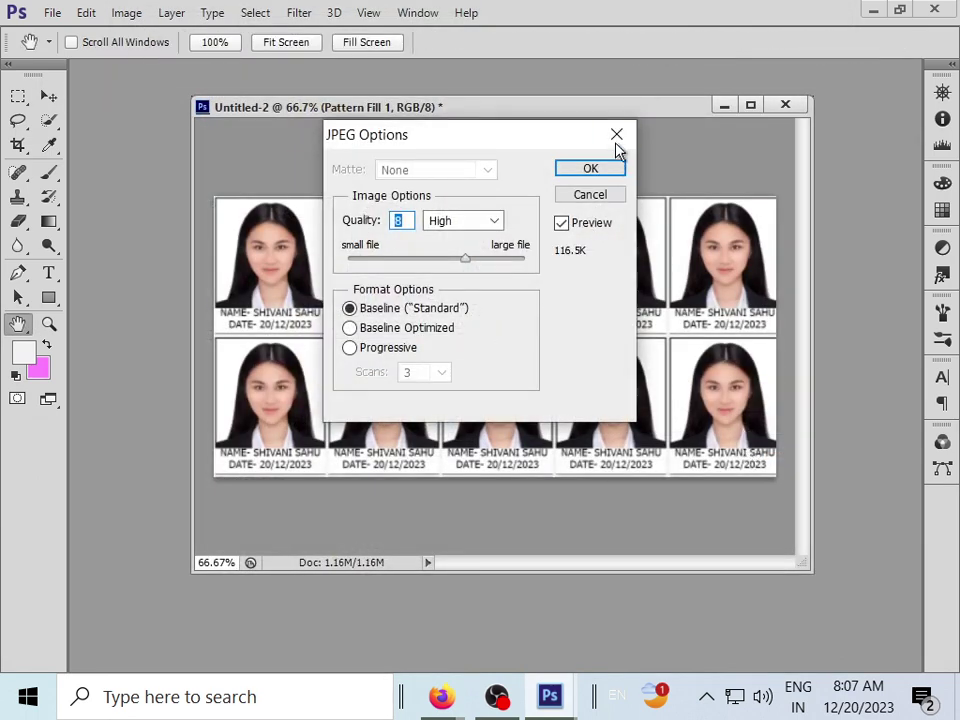
left_click(600, 169)
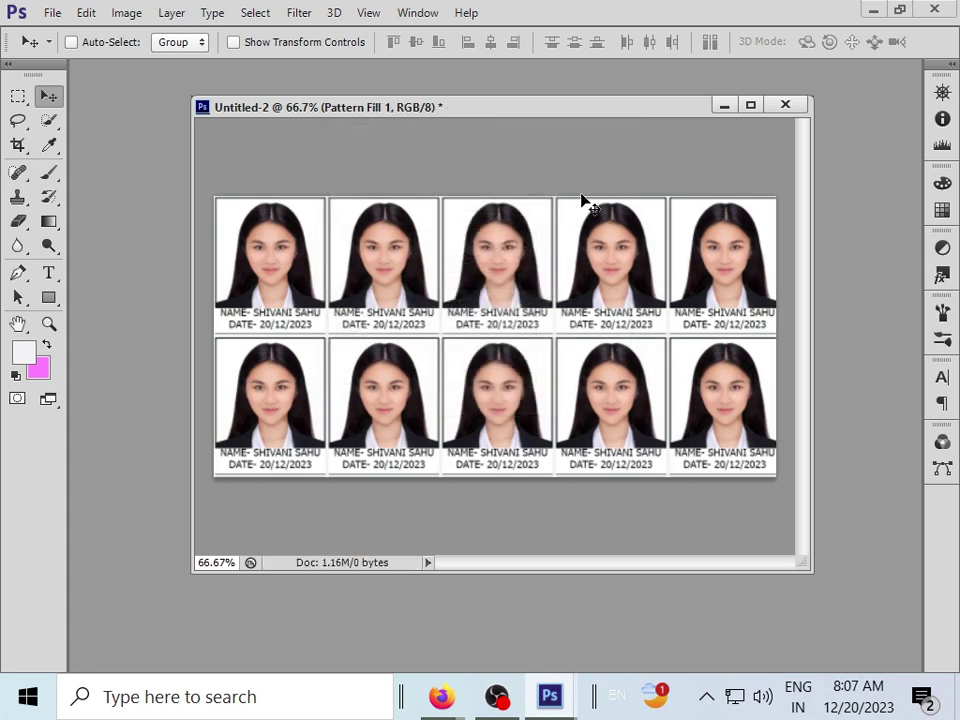
Minimize Photoshop and the browser, then refresh the desktop
left_click(873, 10)
left_click(835, 37)
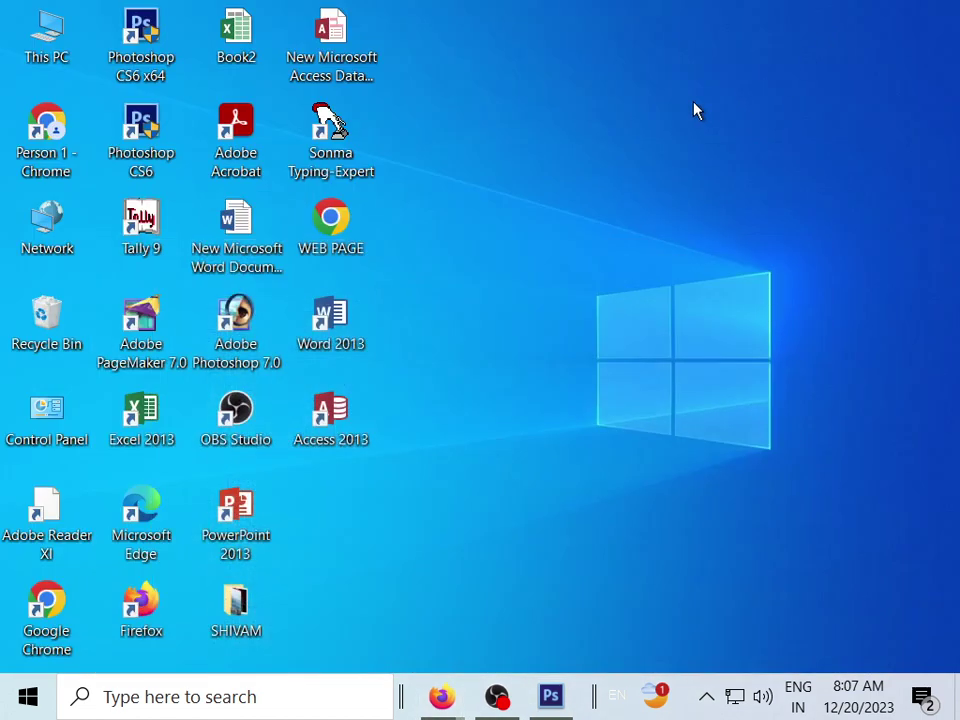
right_click(684, 130)
left_click(718, 180)
right_click(605, 145)
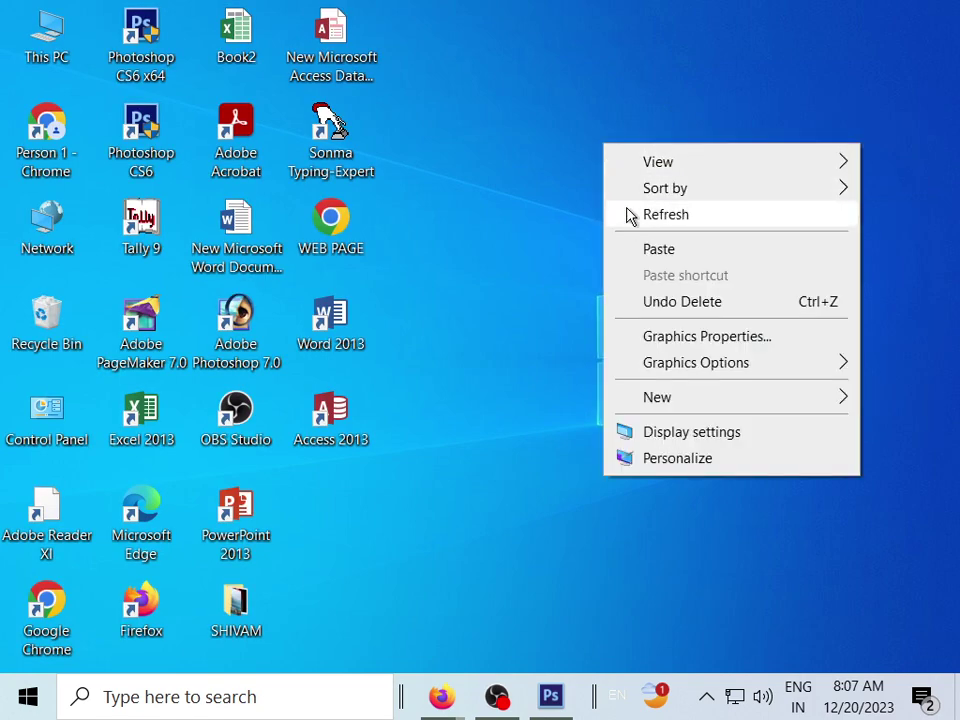
left_click(625, 213)
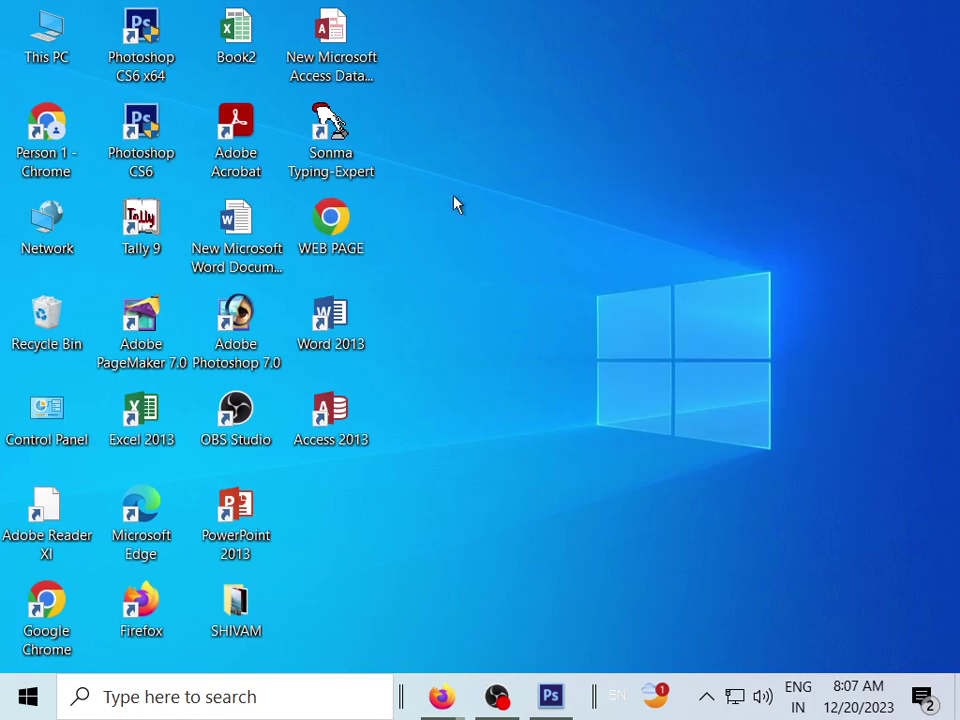
Browse This PC to Local Disk (D:) and select PHOTO 123.jpg
double_click(40, 50)
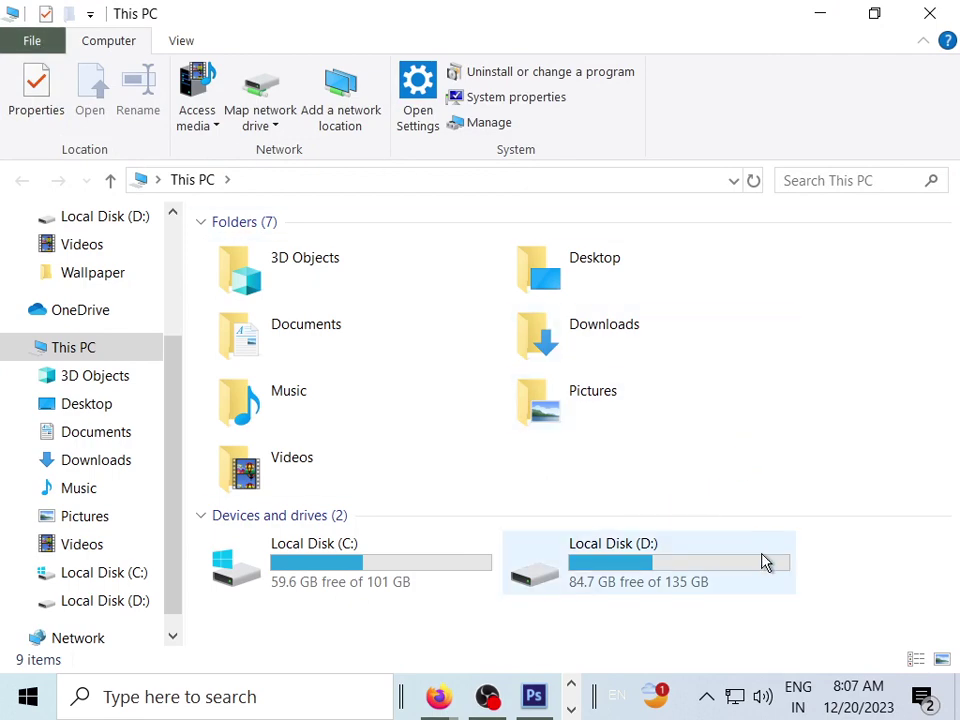
double_click(686, 568)
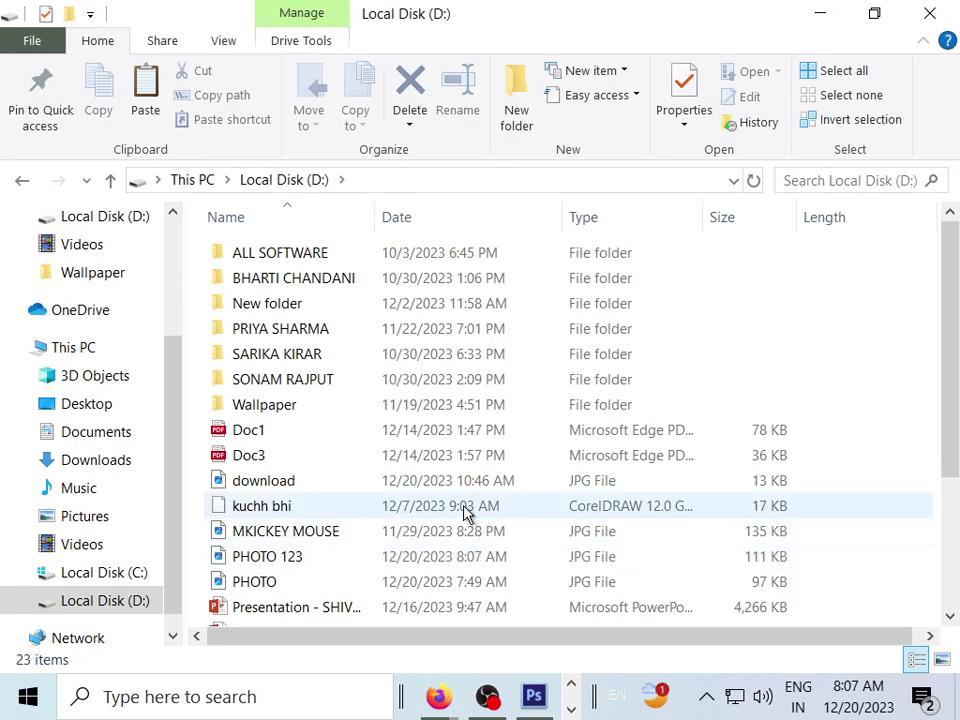
left_click(285, 563)
View PHOTO 123.jpg in Photos, close Photos and File Explorer, and return to Photoshop
double_click(285, 563)
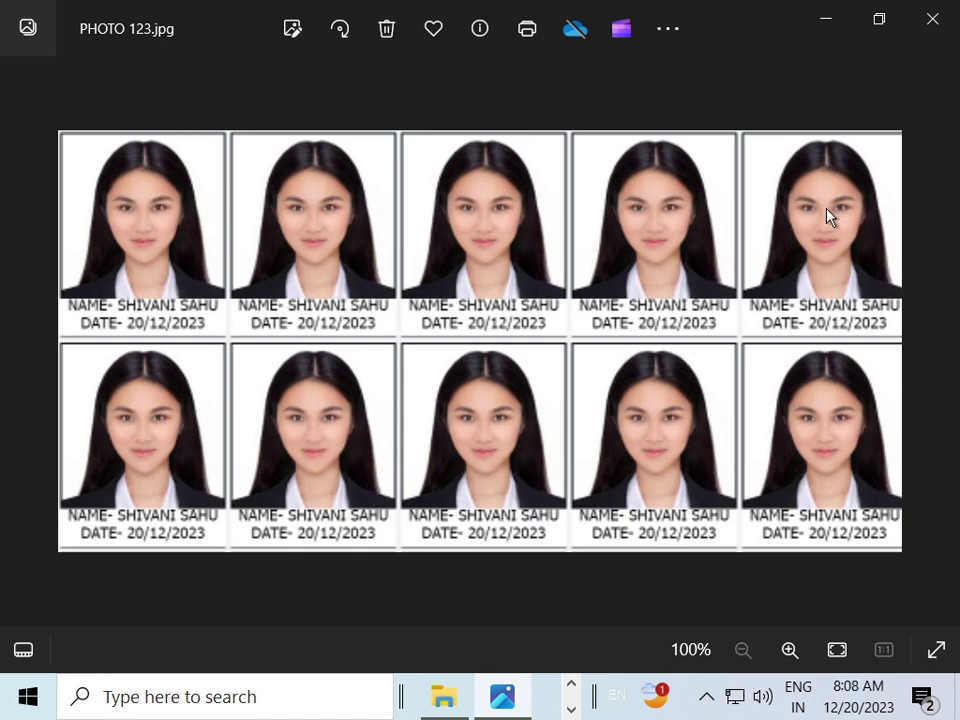
left_click(945, 14)
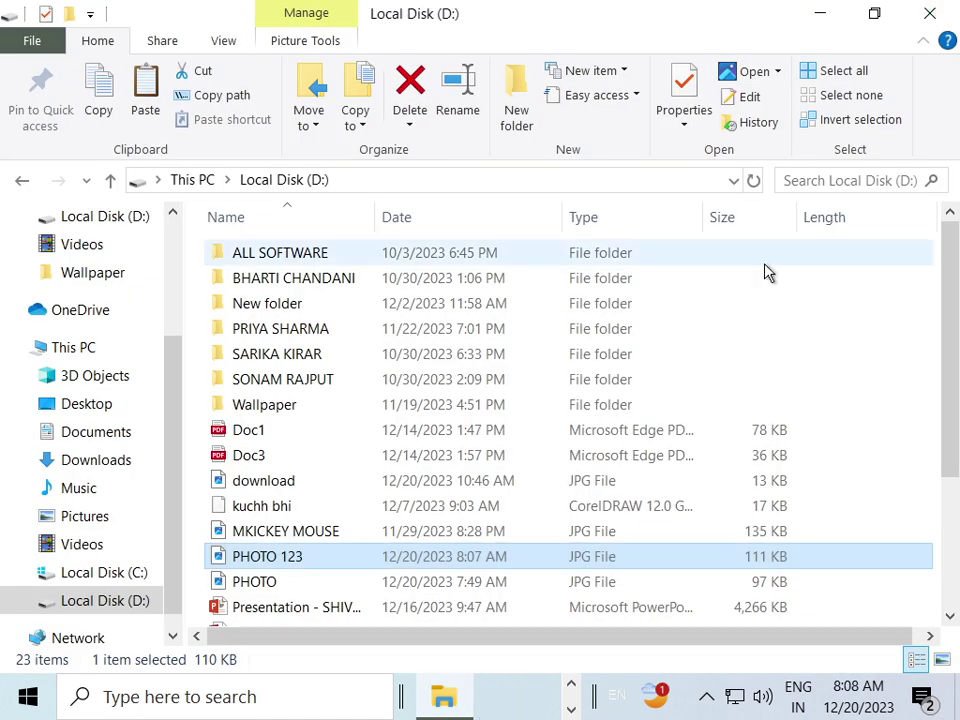
left_click(930, 14)
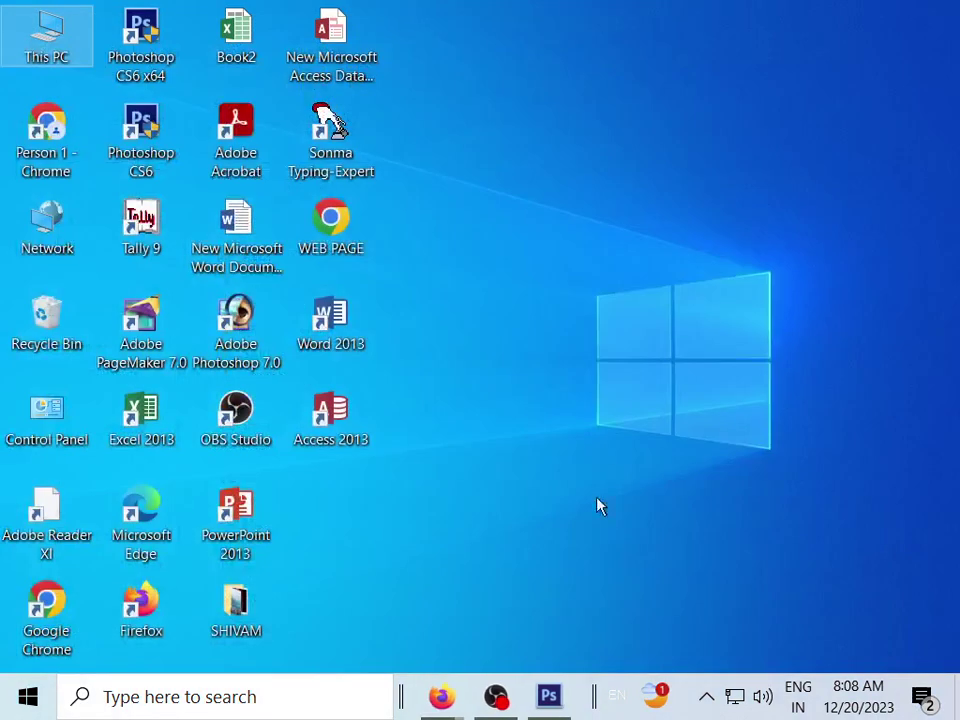
left_click(551, 697)
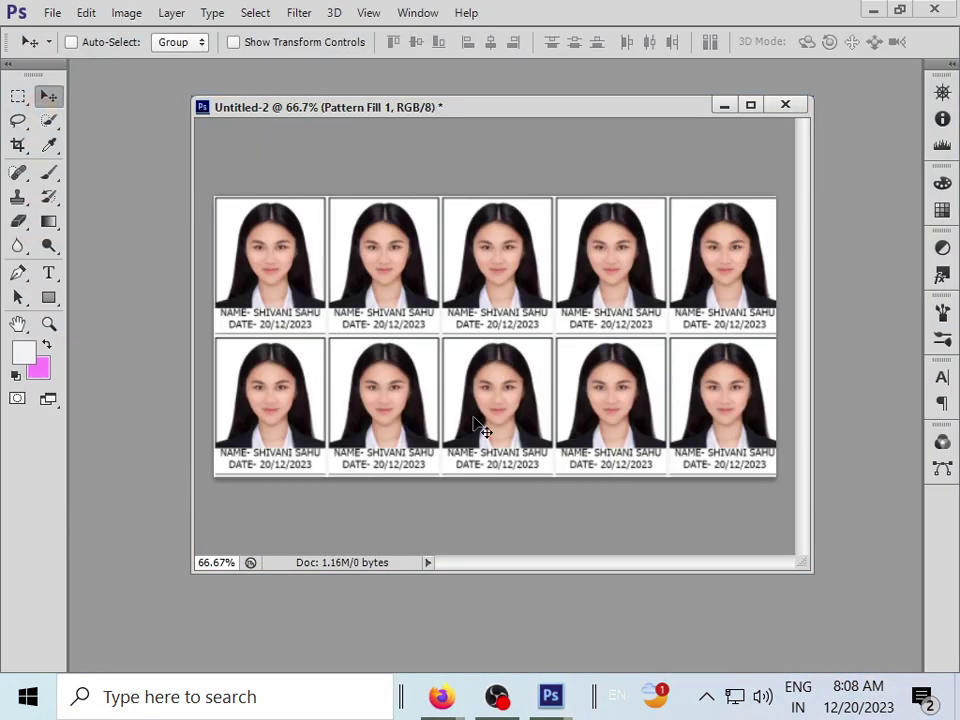